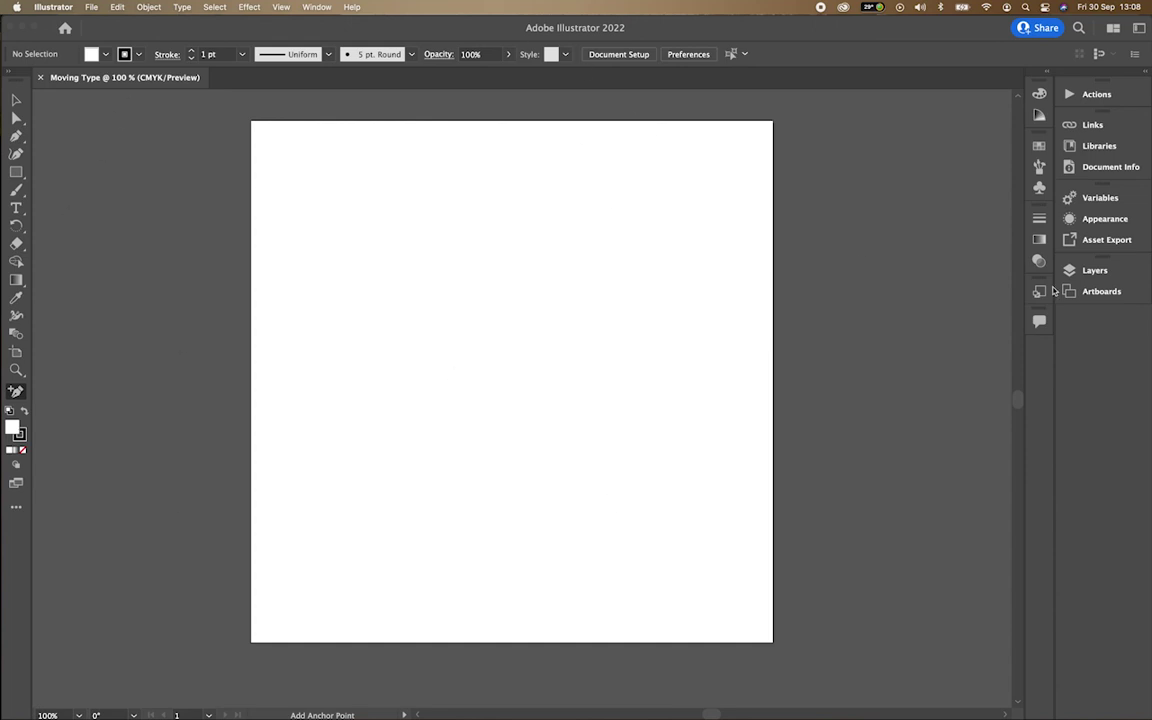
- Switch to the Selection tool and open the Layers panel showing Layer 1
key(v)
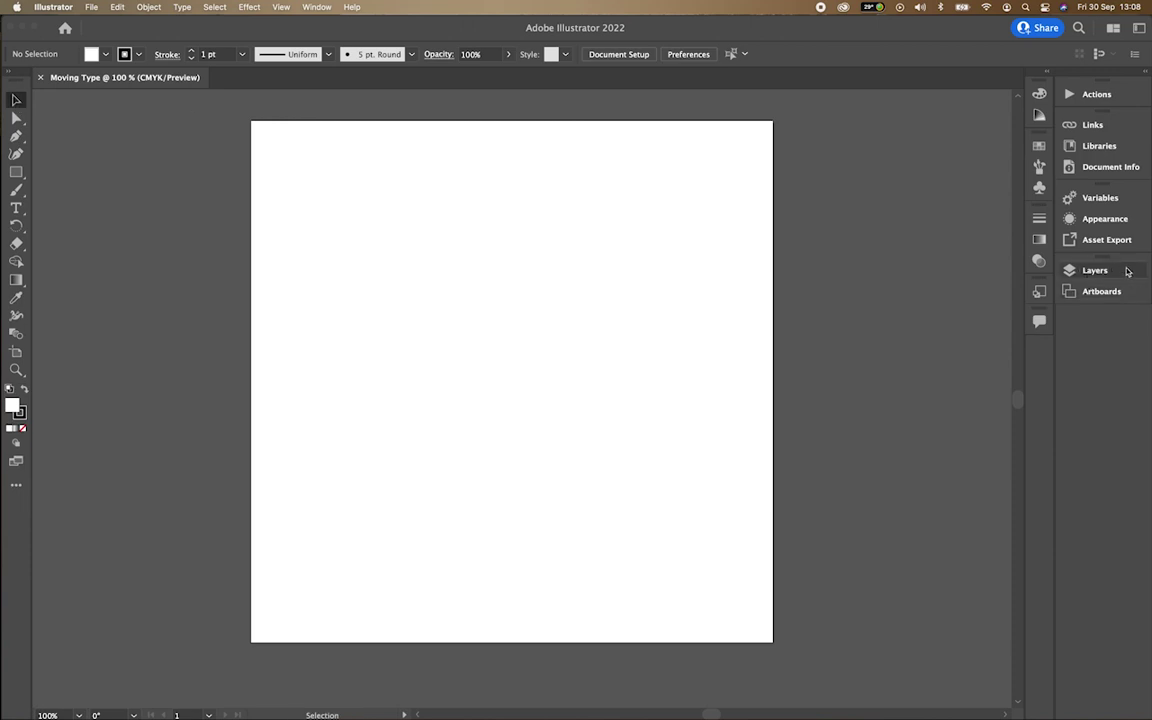
click(1076, 277)
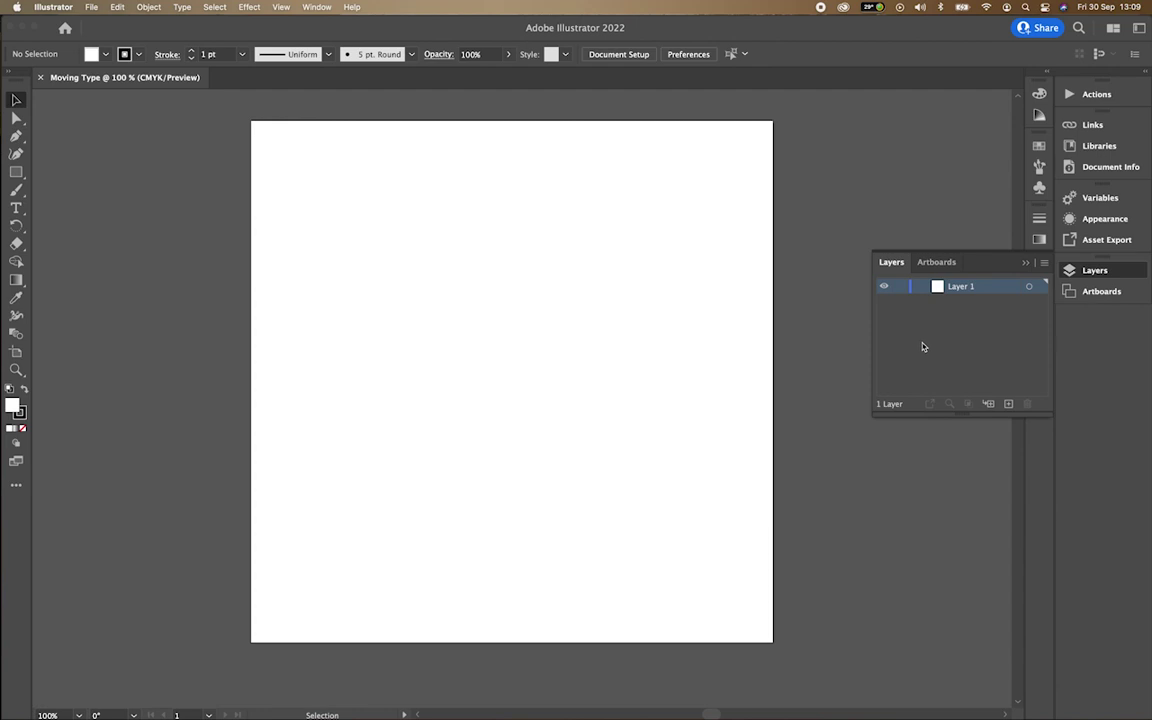
- Add Layer 2 and toggle its visibility off and back on
click(1008, 403)
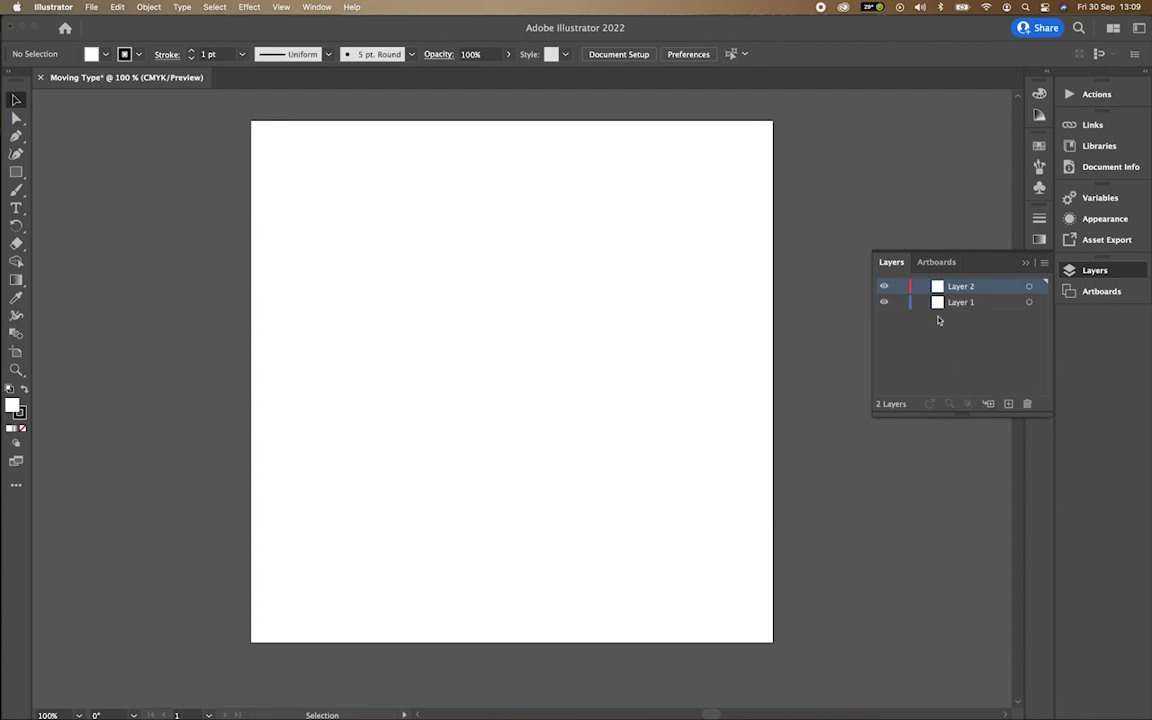
click(884, 288)
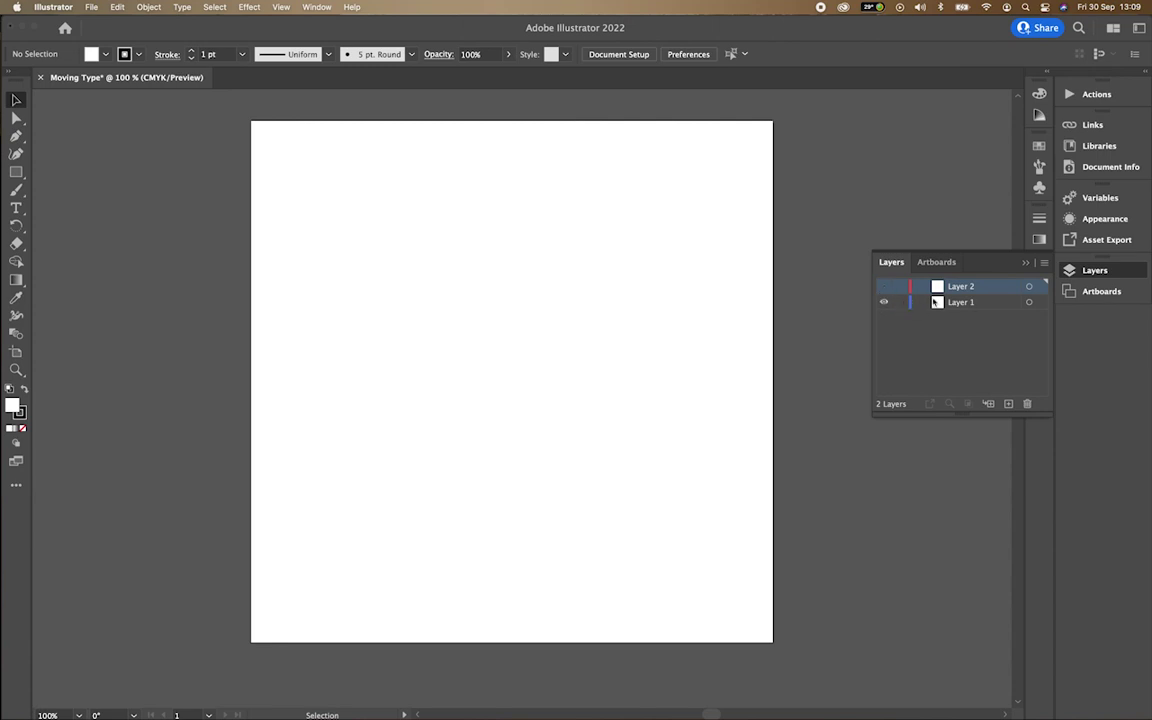
click(884, 287)
- Move Layer 2 below Layer 1, then lock and unlock it
click(954, 303)
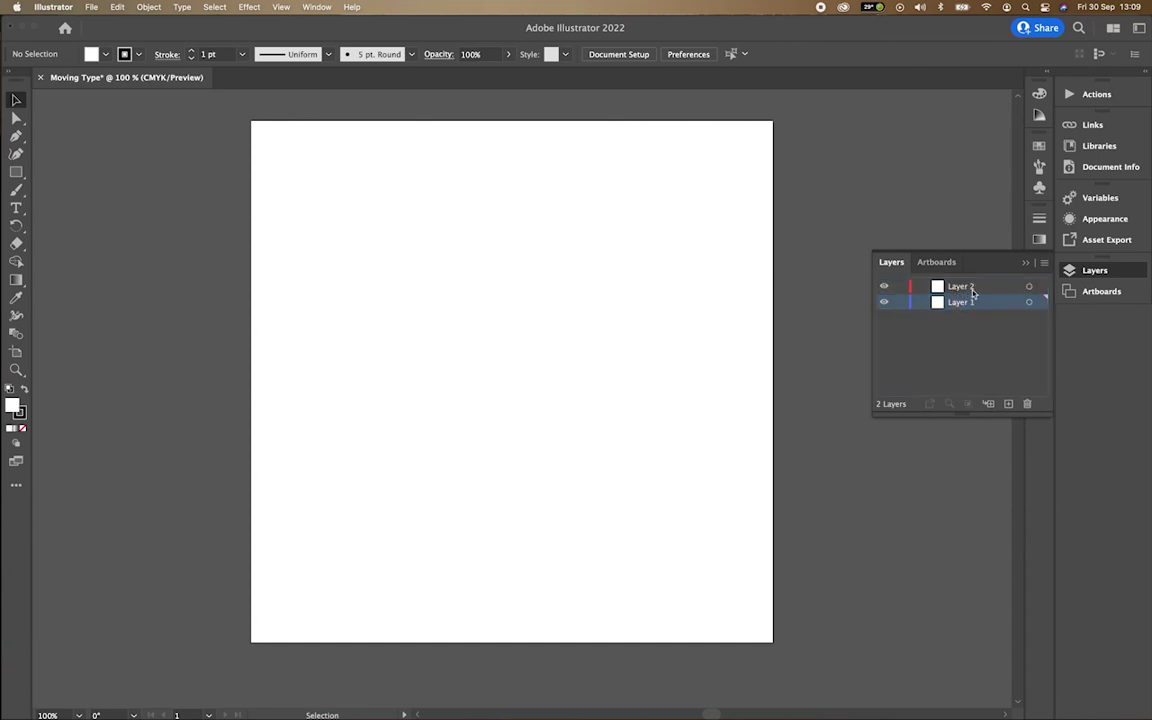
drag(972, 292, 958, 314)
click(900, 303)
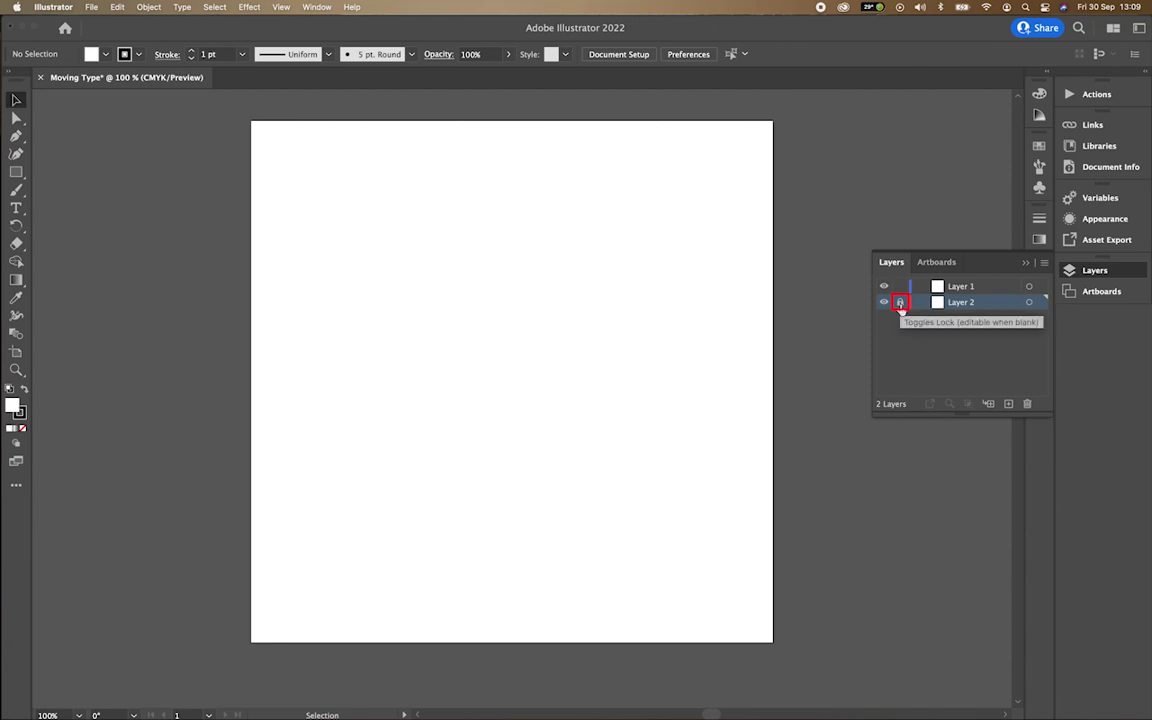
click(900, 303)
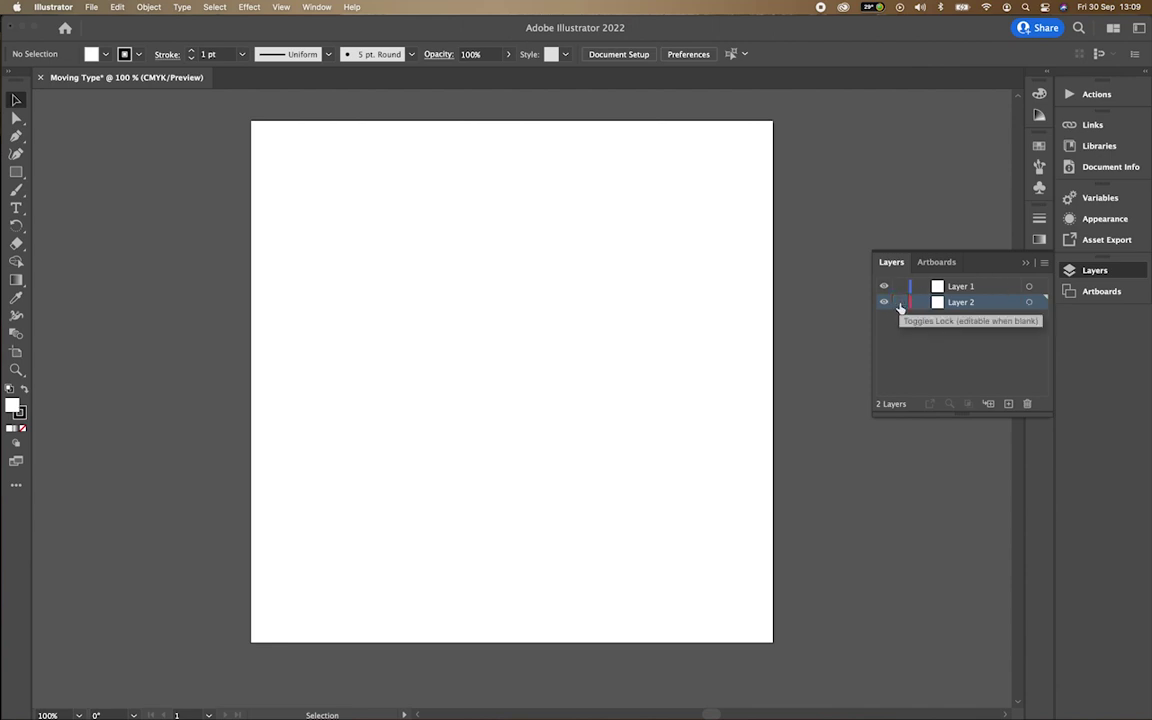
- Add Layer 3 and select each of the three layers in turn
click(1008, 404)
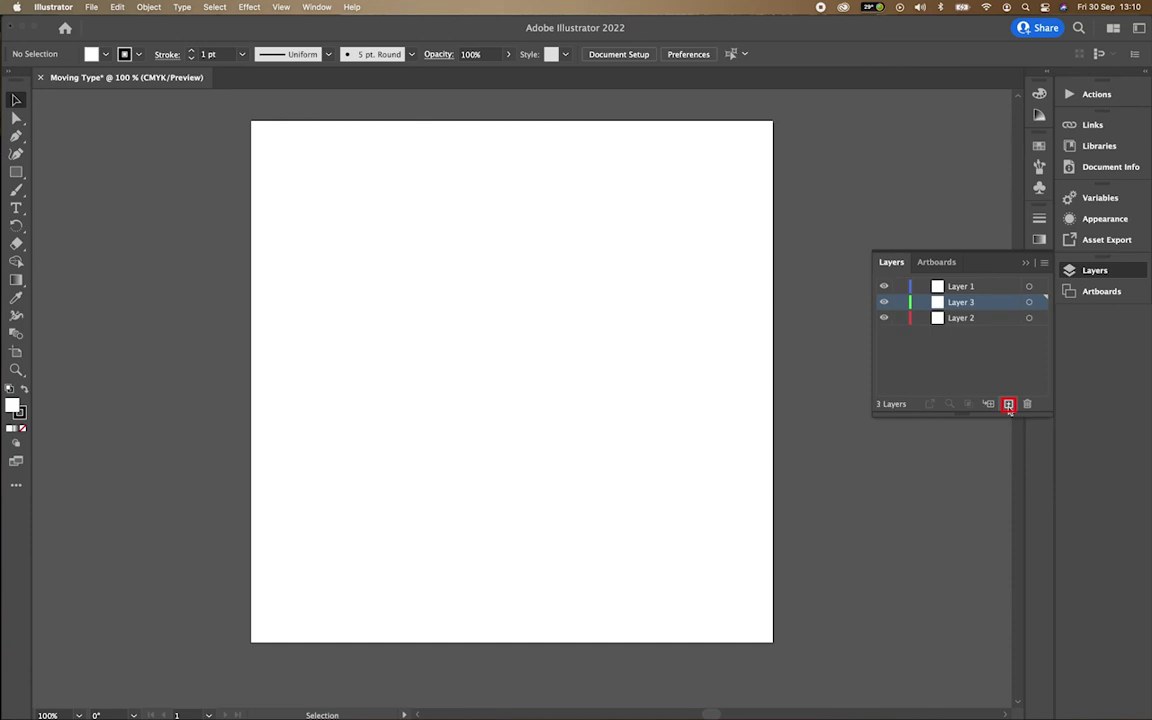
click(963, 319)
click(960, 303)
click(957, 288)
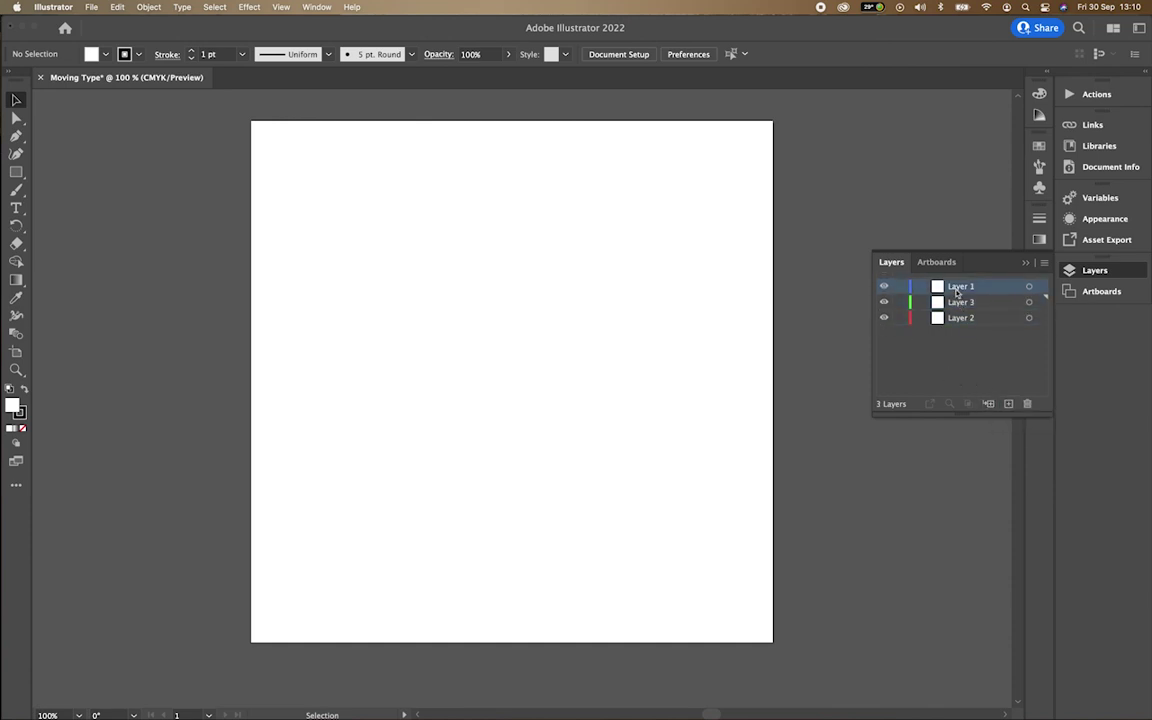
click(959, 303)
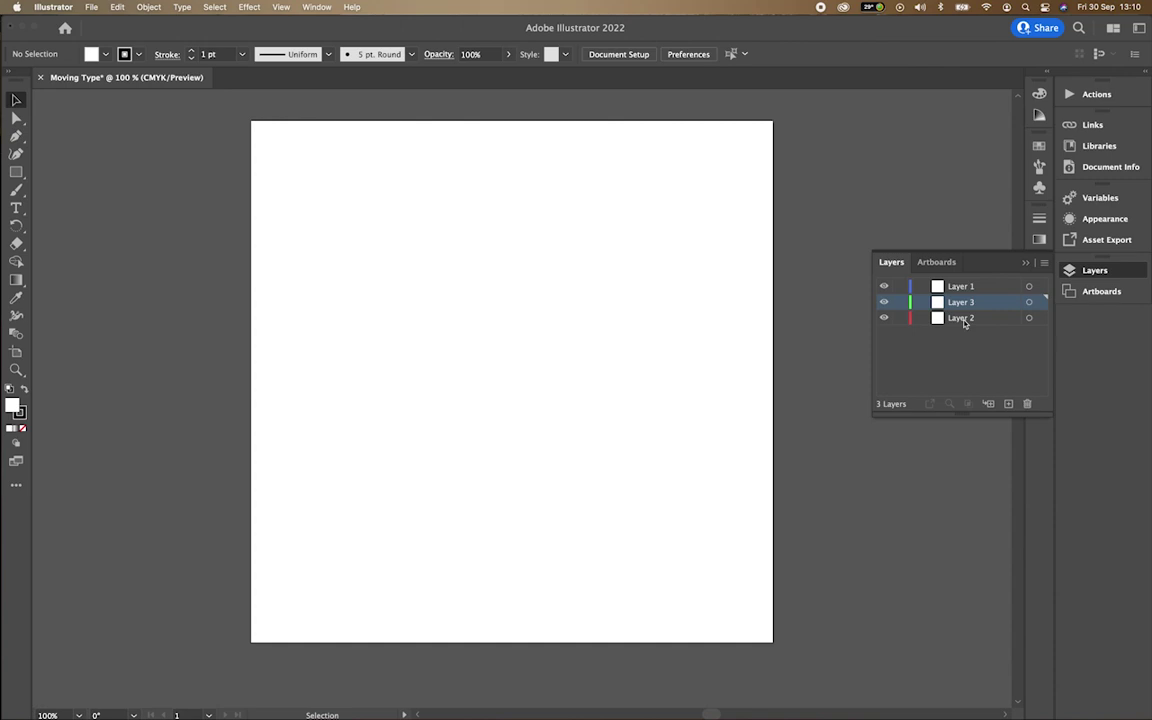
click(964, 319)
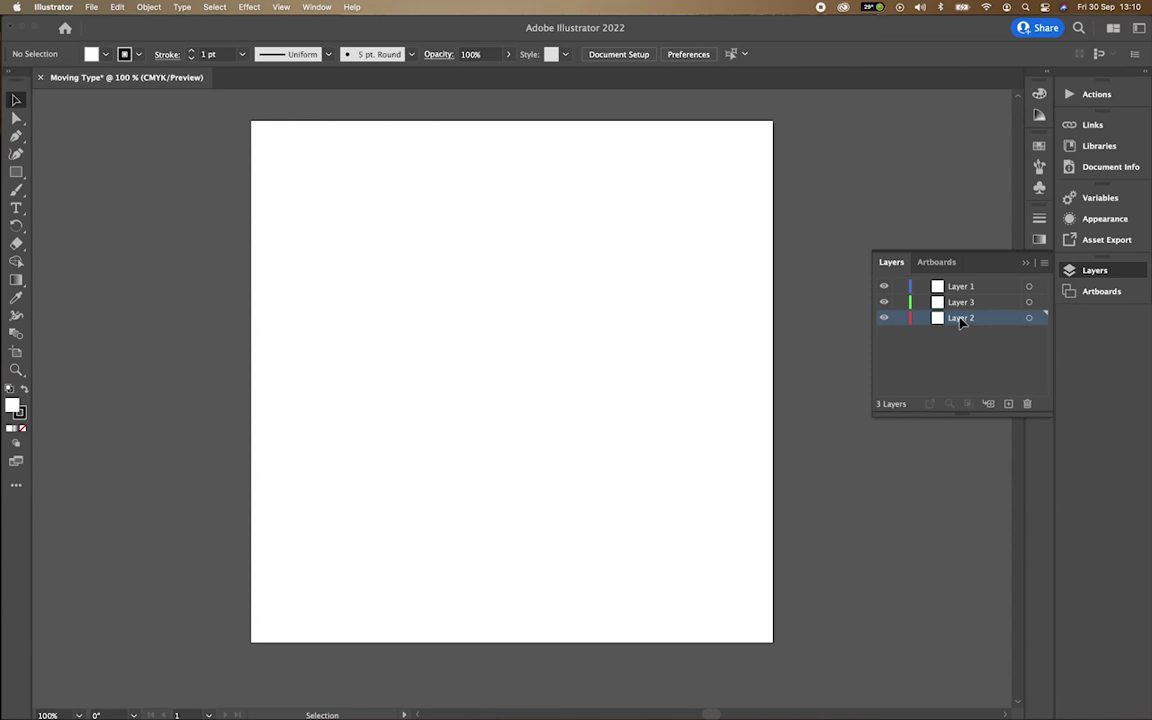
- Rename the layers to Moving, Type and Tree
double_click(961, 318)
text(Moving)
double_click(972, 302)
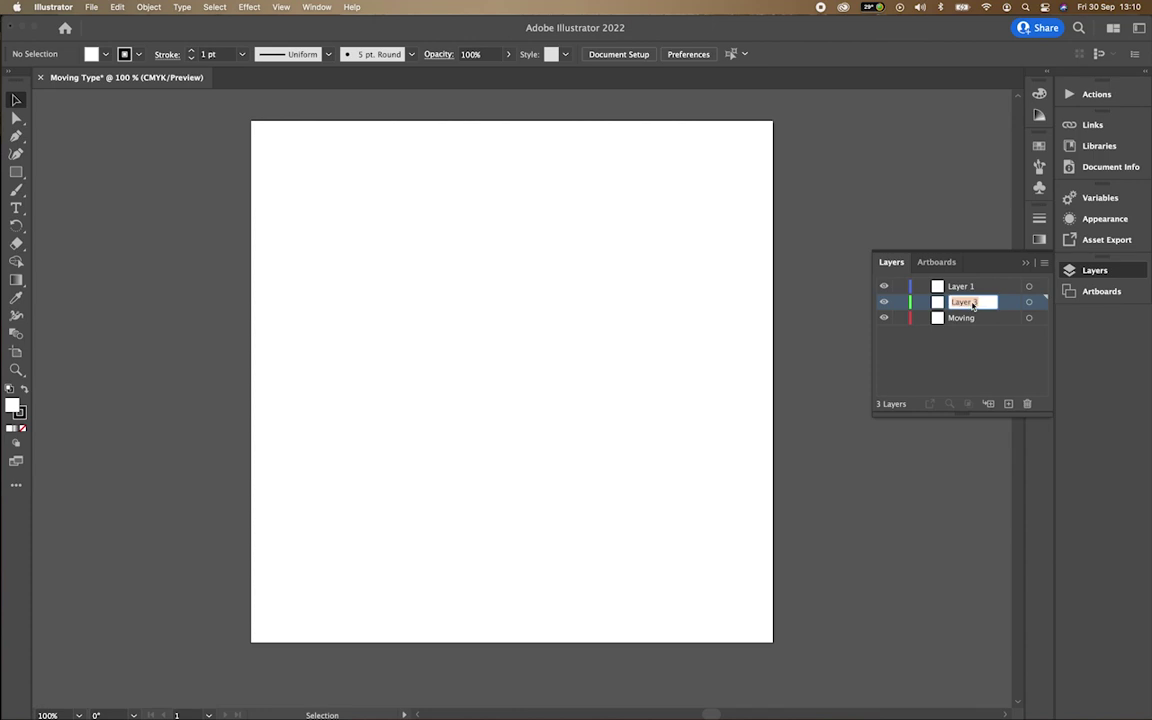
text(Type)
key(Return)
double_click(962, 287)
text(Tr)
click(962, 302)
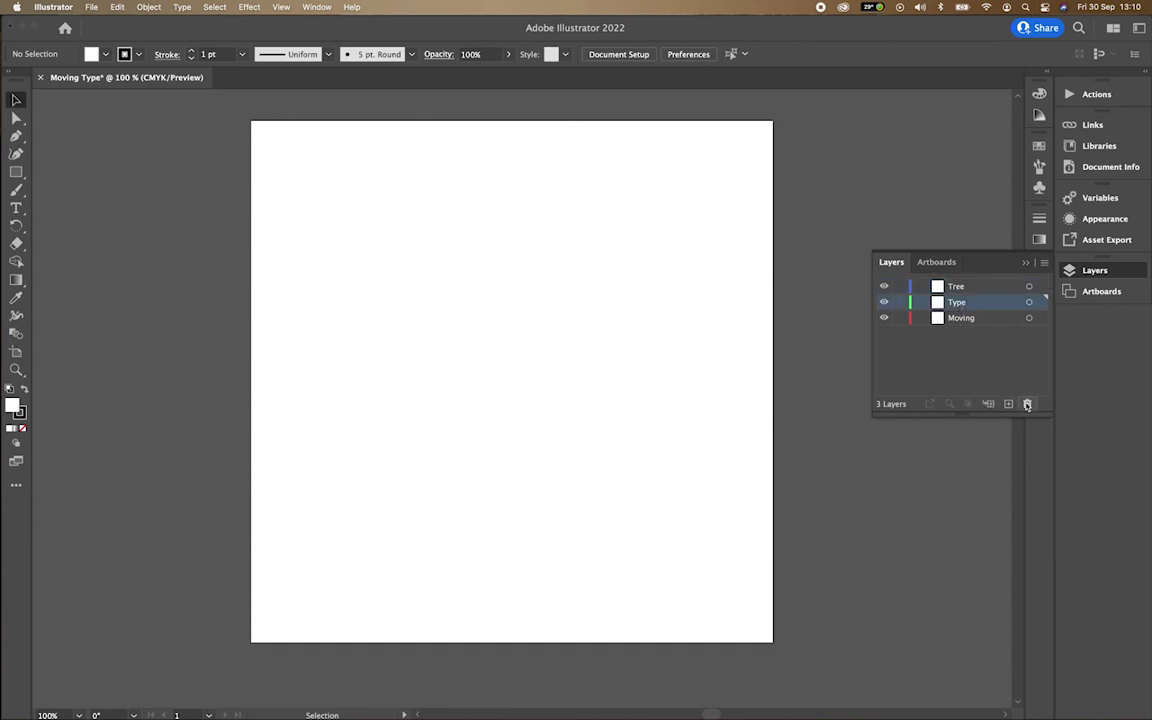
- Delete the Type and Tree layers, leaving only Moving, and close the Layers panel
click(1026, 403)
click(1025, 405)
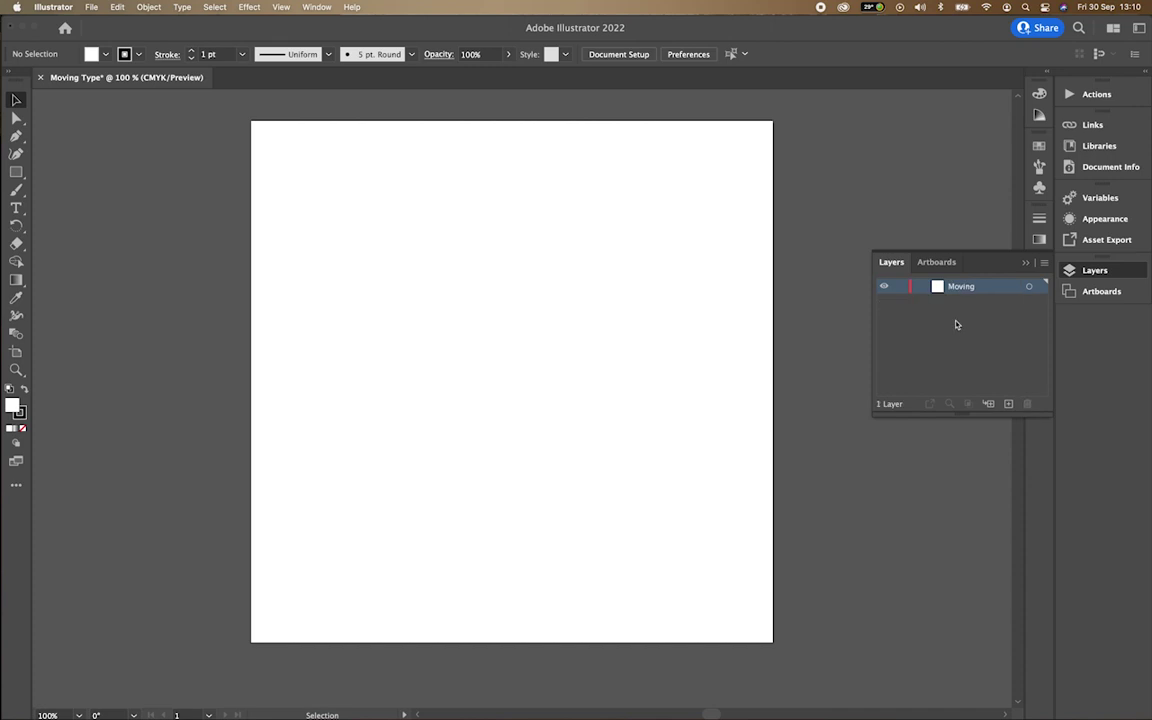
click(1078, 275)
- Draw a rectangle in the artboard's upper left with the Rectangle tool, deleting an extra square
click(1066, 273)
click(16, 173)
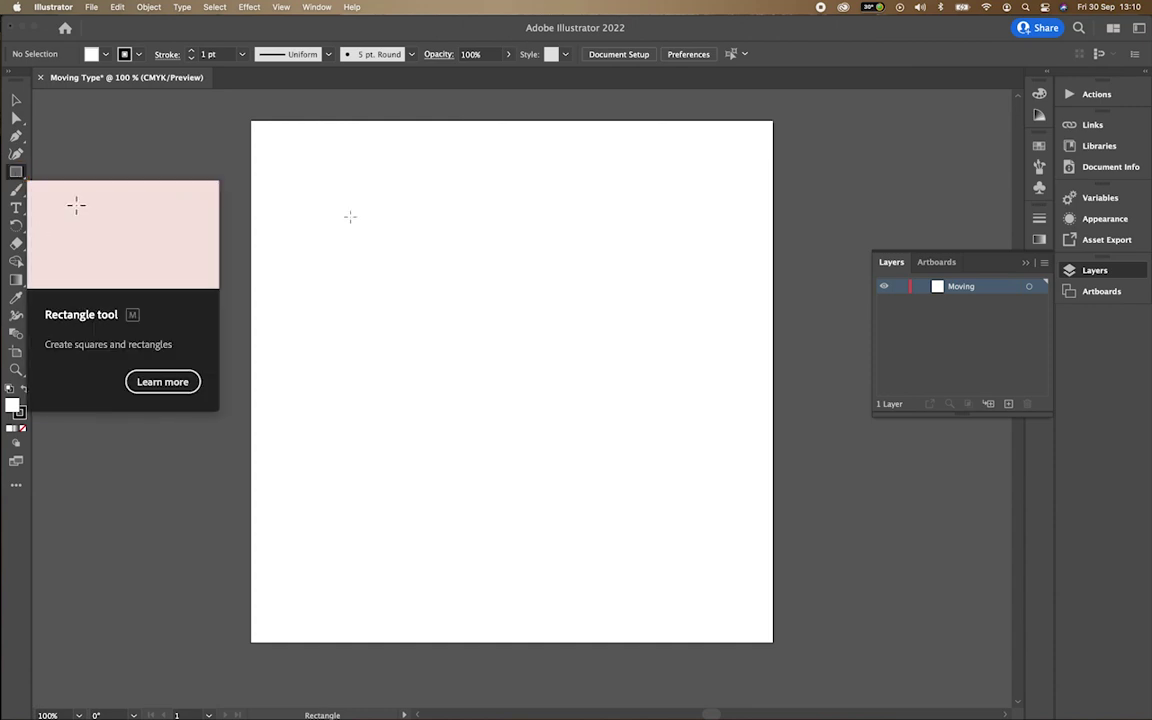
drag(316, 199, 540, 385)
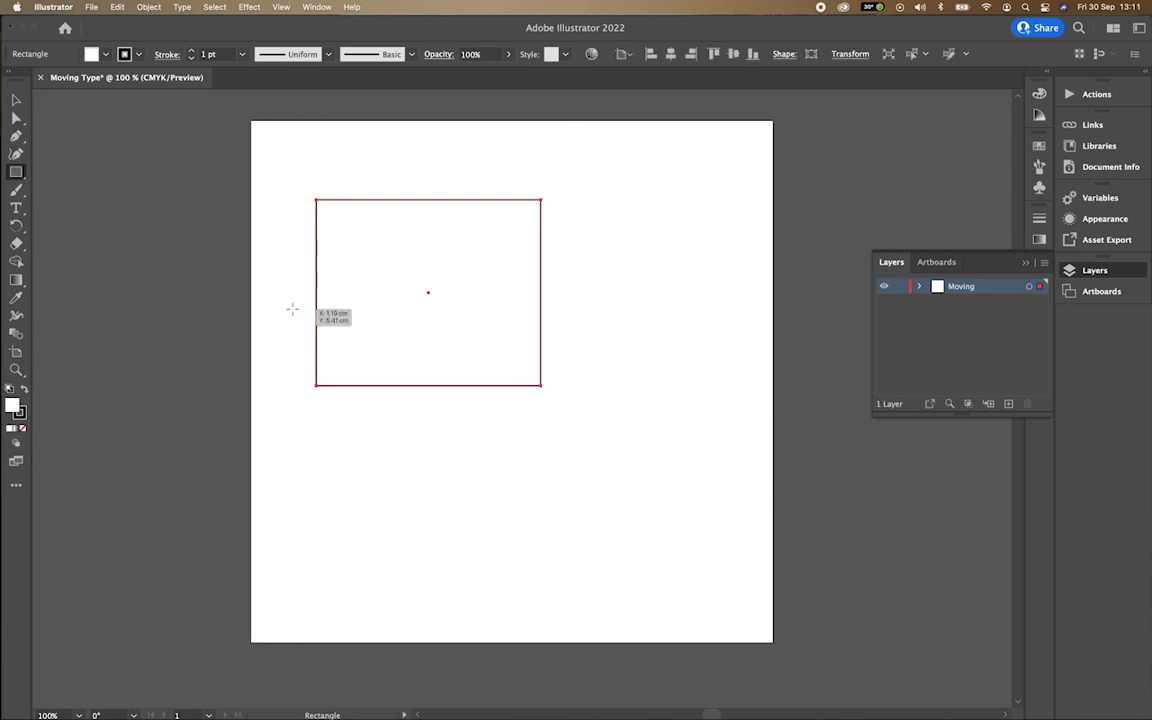
drag(292, 309, 486, 501)
key(BackSpace)
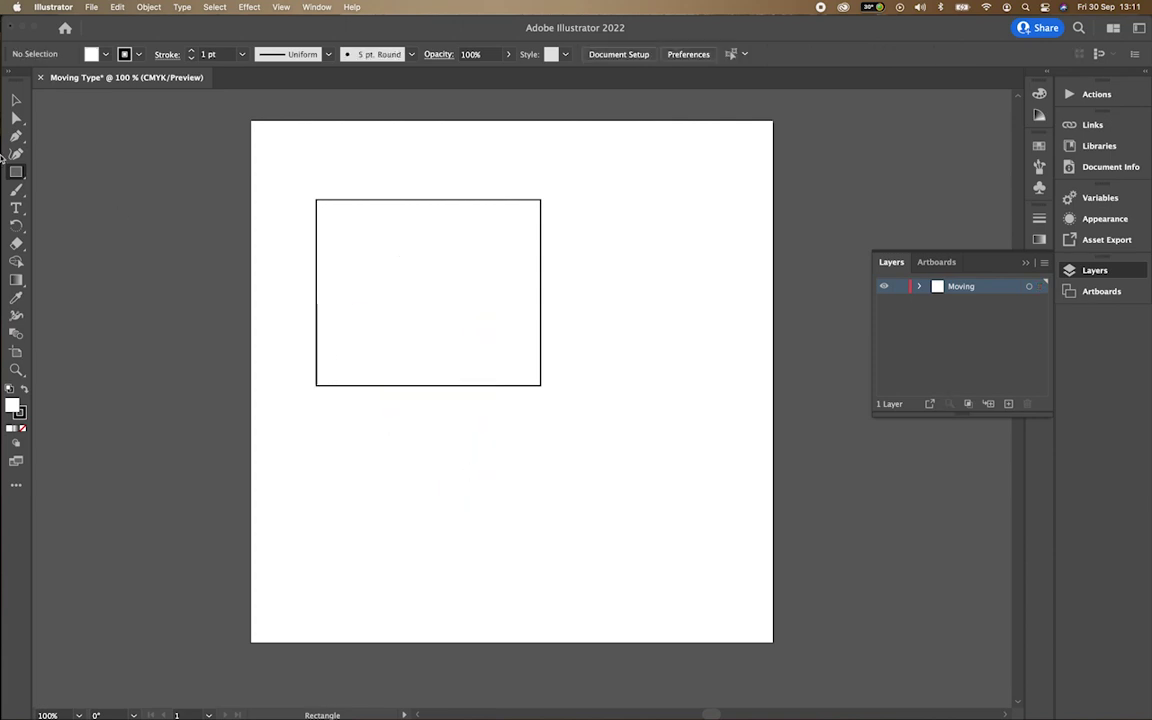
- Give the selected rectangle a red 7 pt stroke
key(v)
click(419, 226)
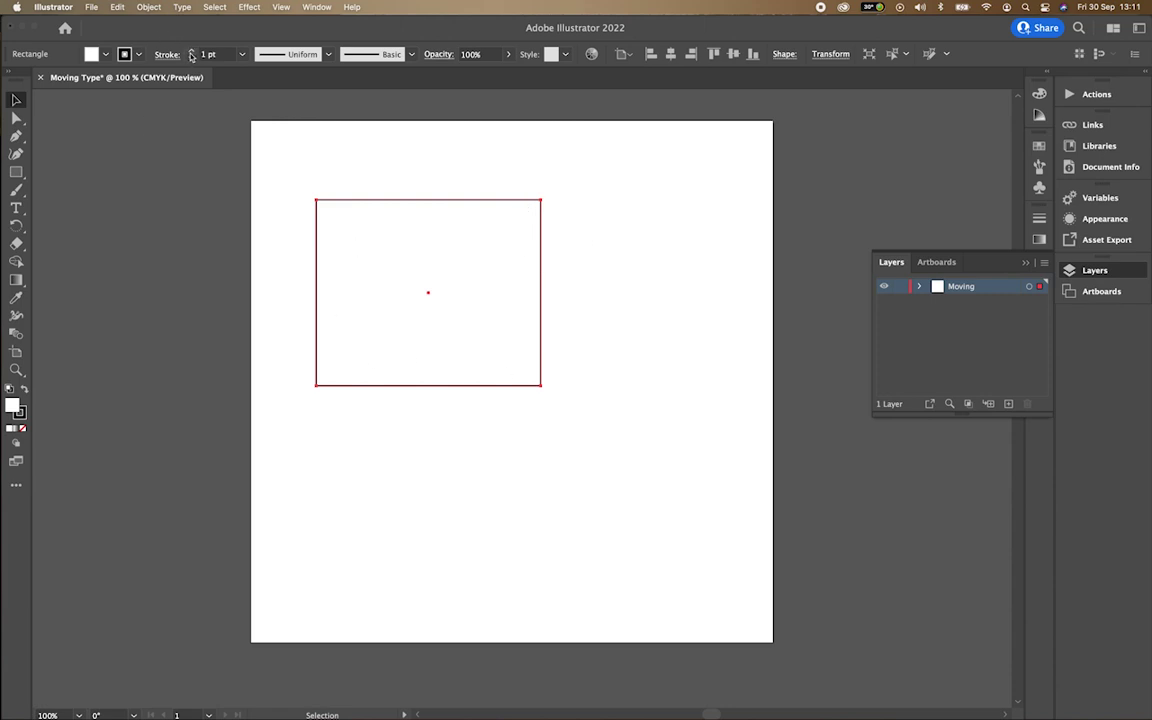
click(124, 54)
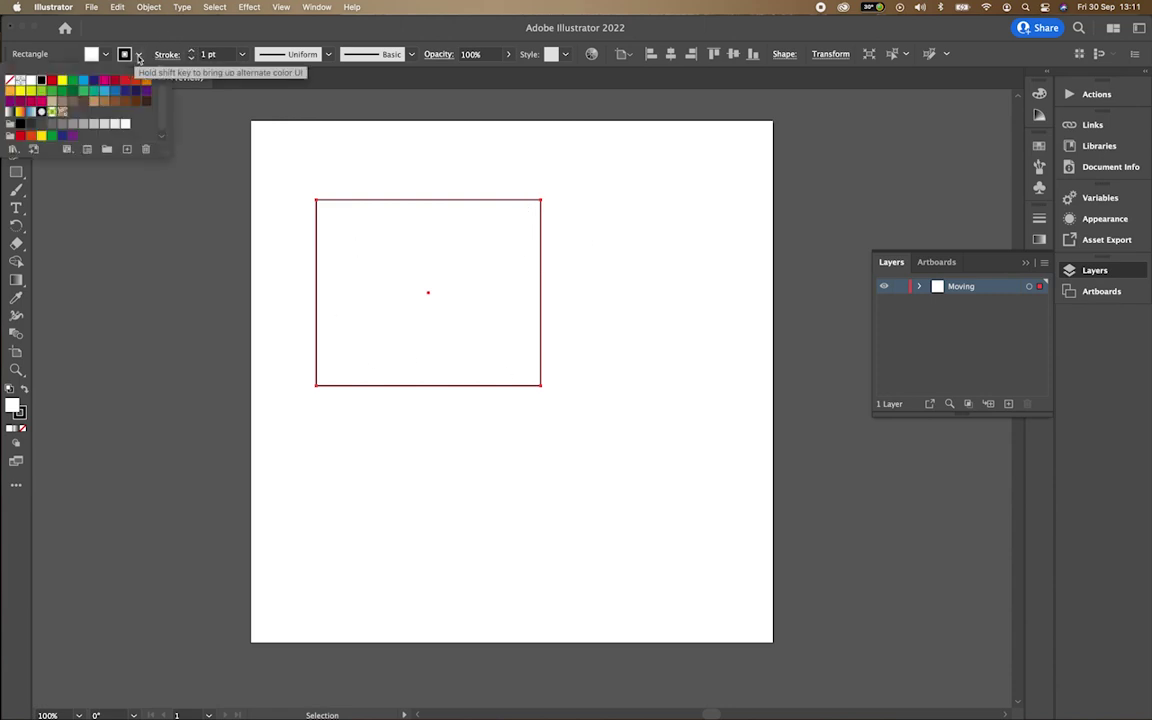
click(51, 82)
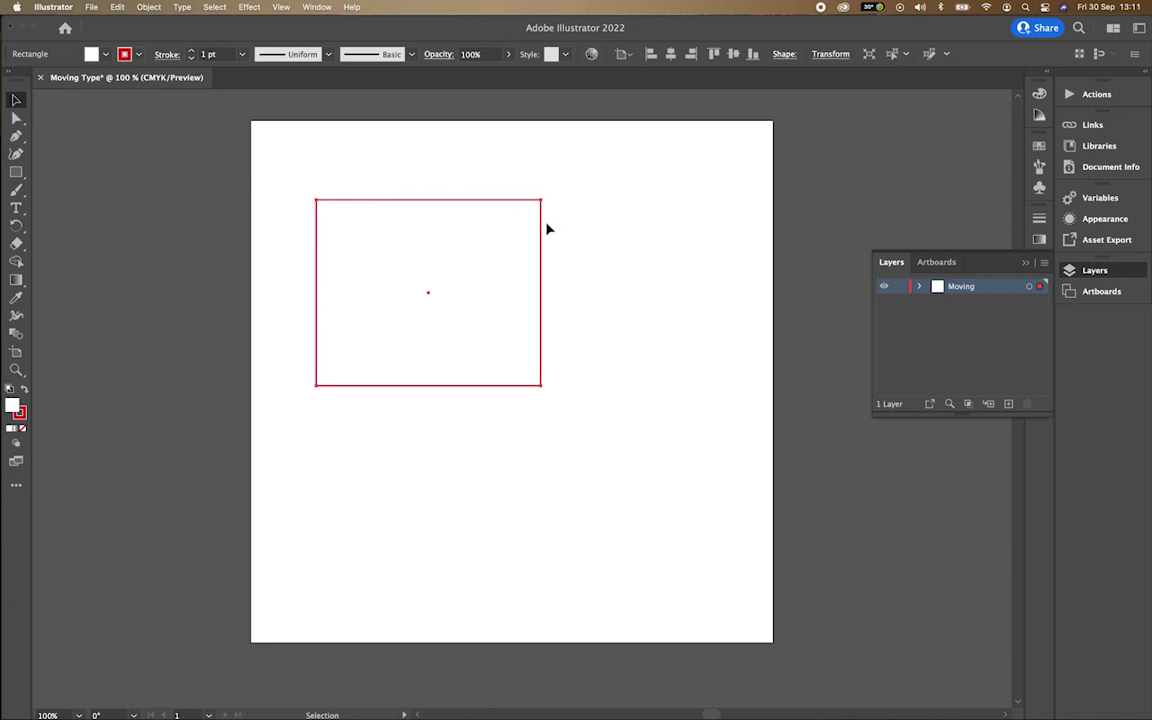
click(191, 51)
click(191, 51)
click(191, 51)
click(191, 51)
click(191, 51)
click(191, 51)
click(191, 51)
click(192, 58)
- Set the rectangle's fill to solid green
click(107, 54)
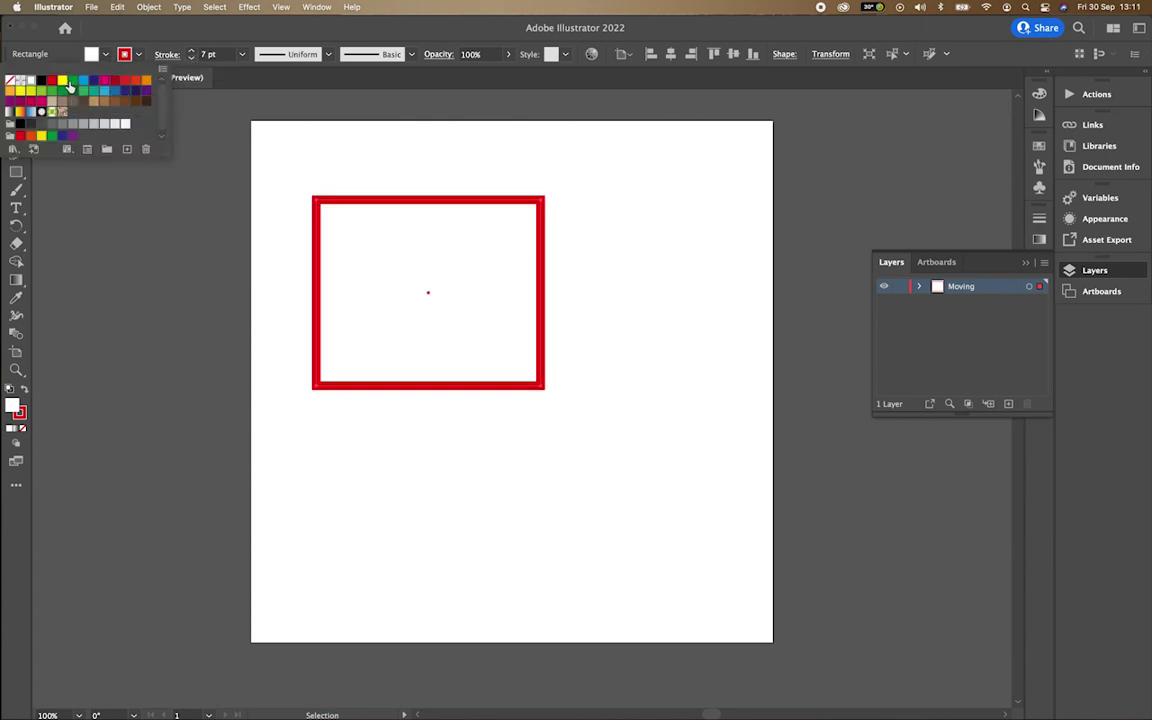
click(70, 86)
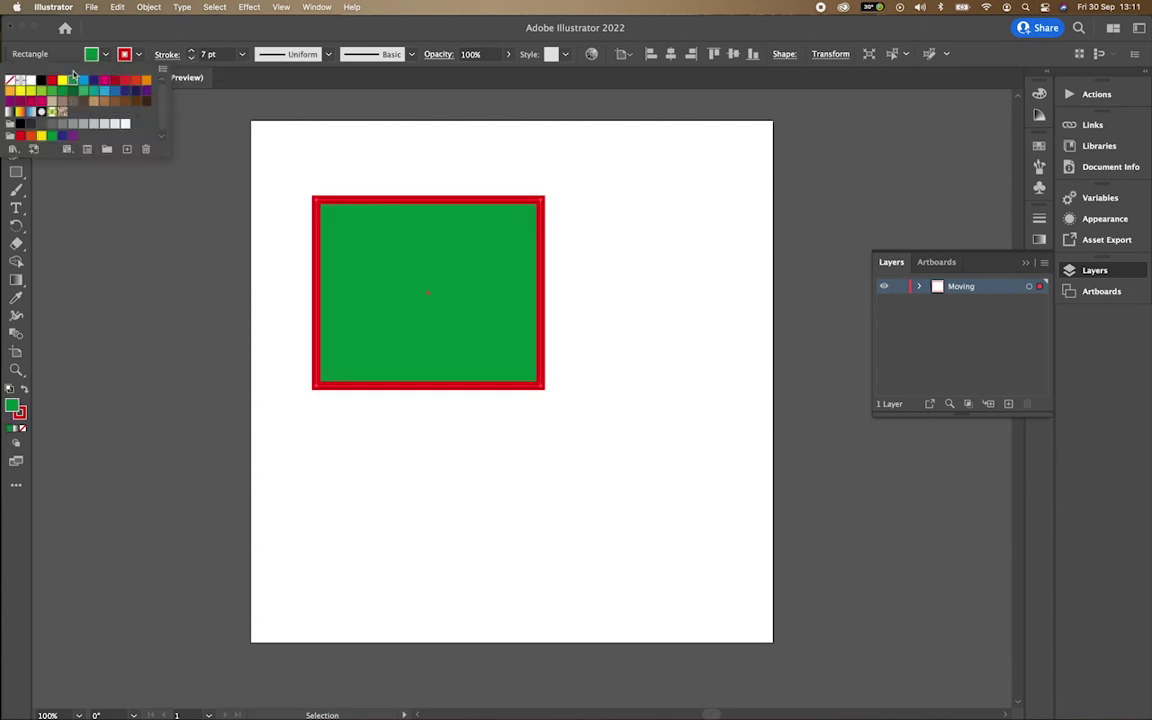
click(11, 81)
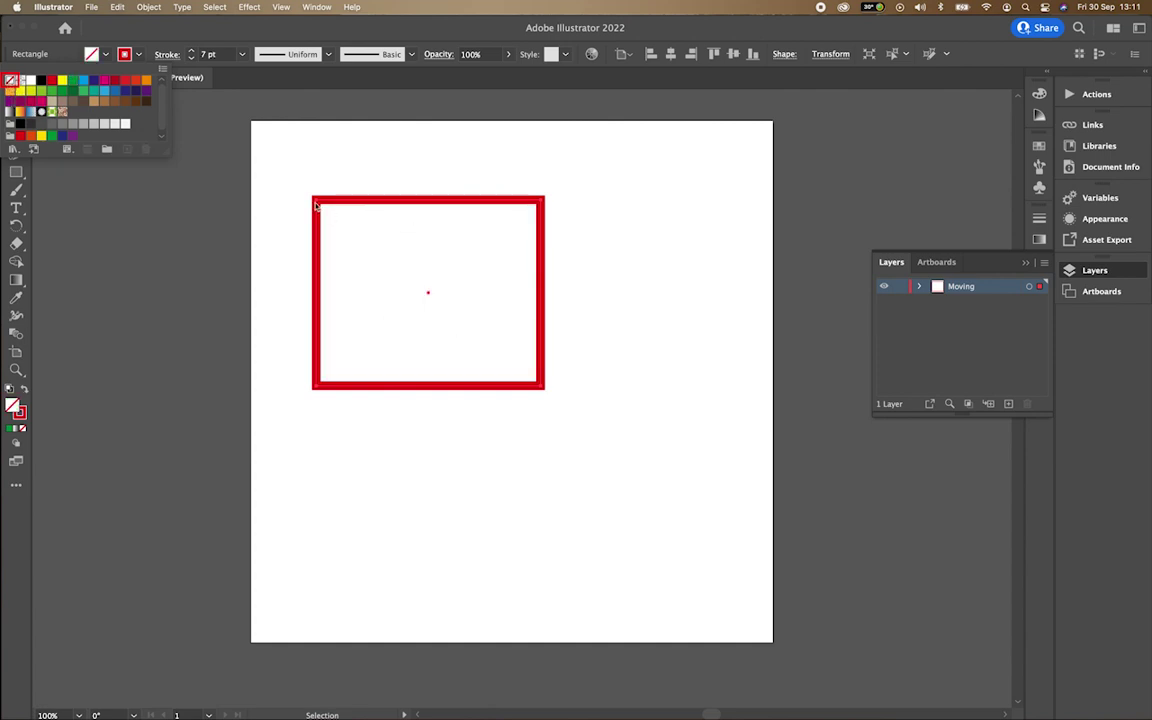
click(137, 55)
click(137, 56)
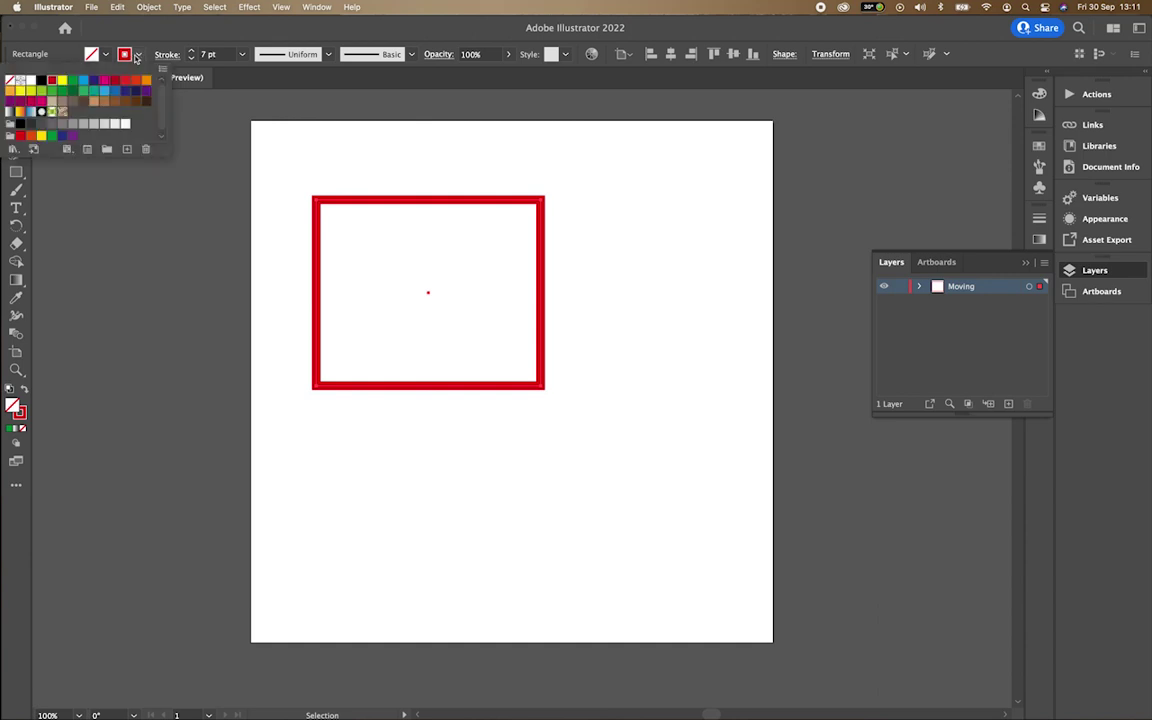
click(92, 55)
click(92, 55)
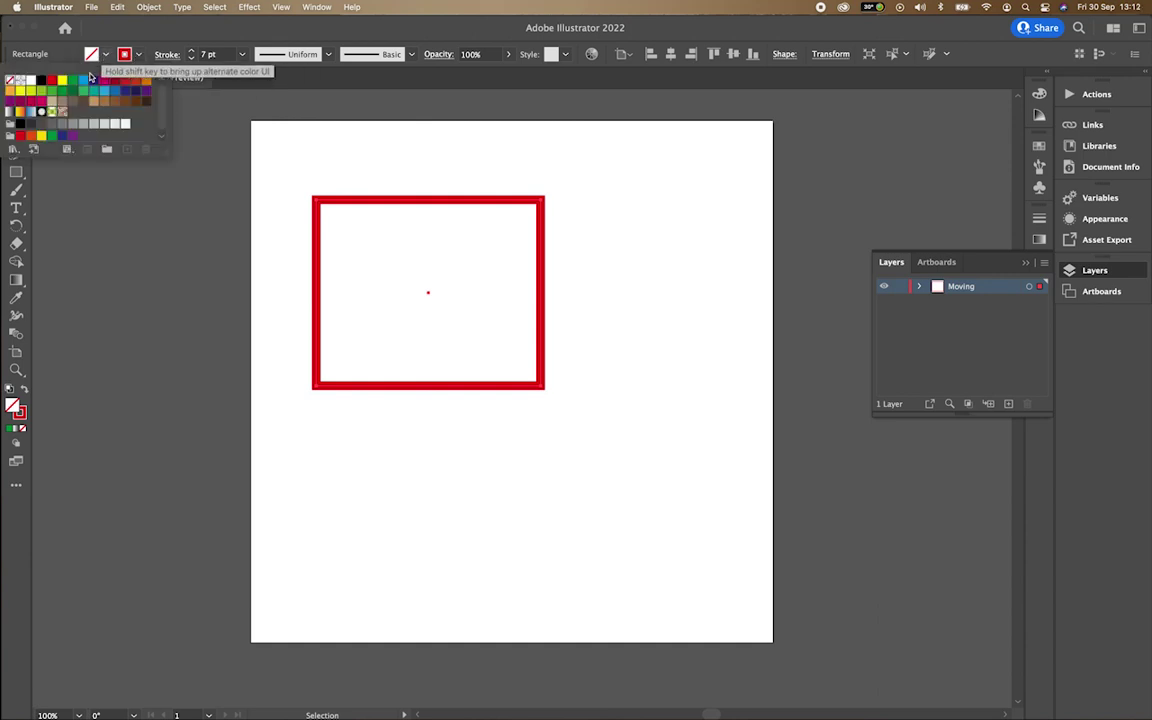
click(72, 79)
click(106, 55)
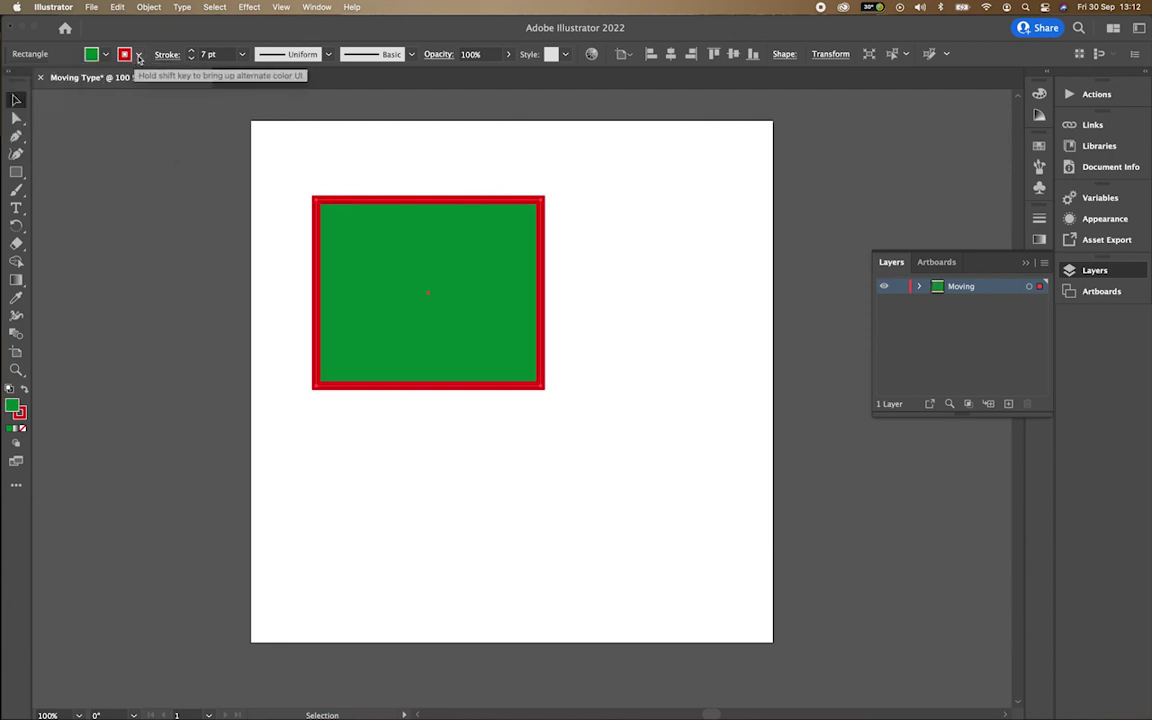
- Set the rectangle's stroke to [None]
click(139, 55)
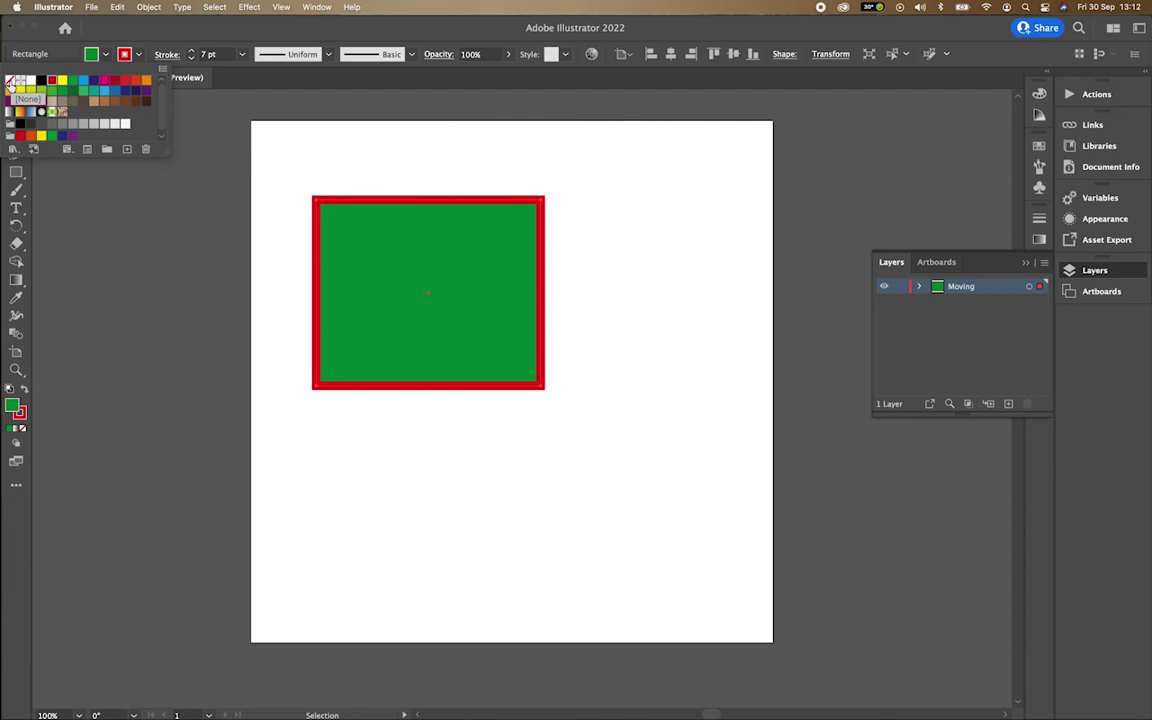
click(10, 81)
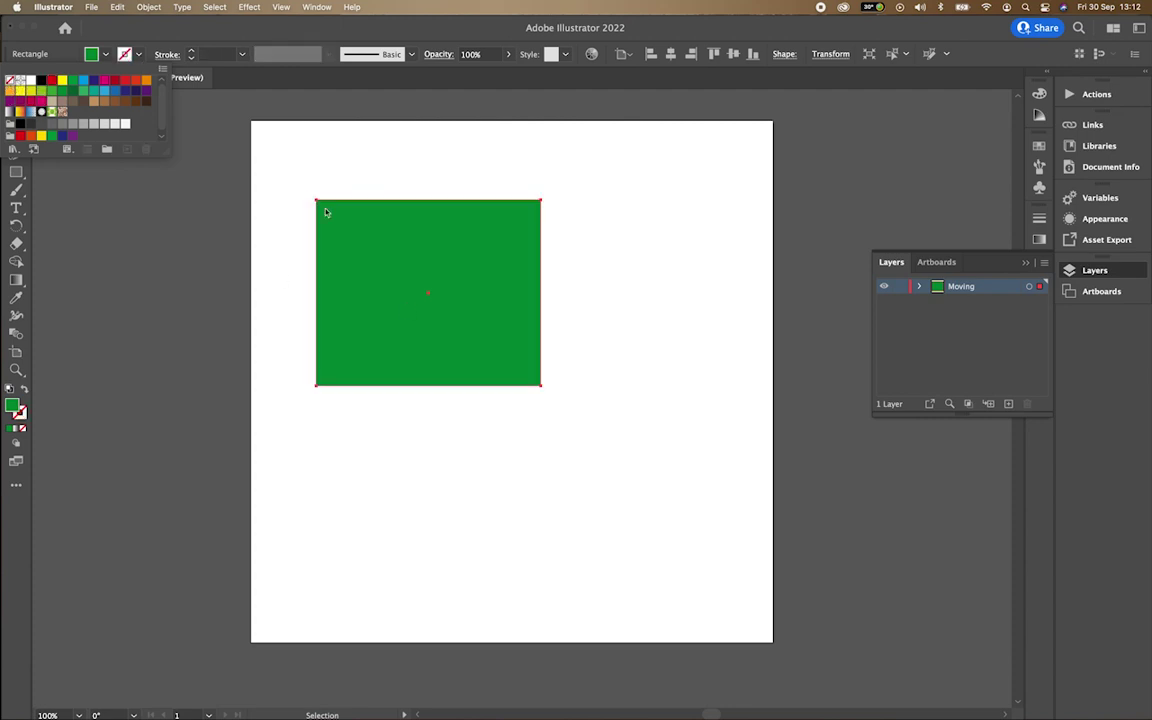
click(136, 55)
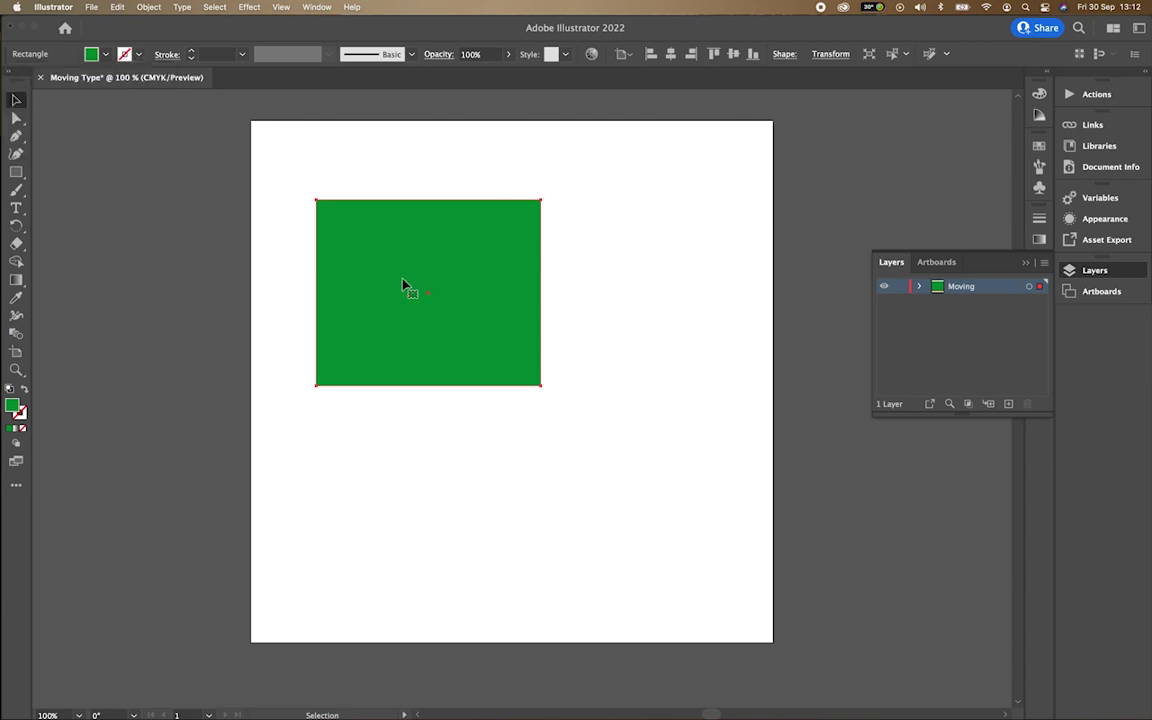
- Delete the rectangle and draw a three-point green star near the artboard's top-left corner
key(Delete)
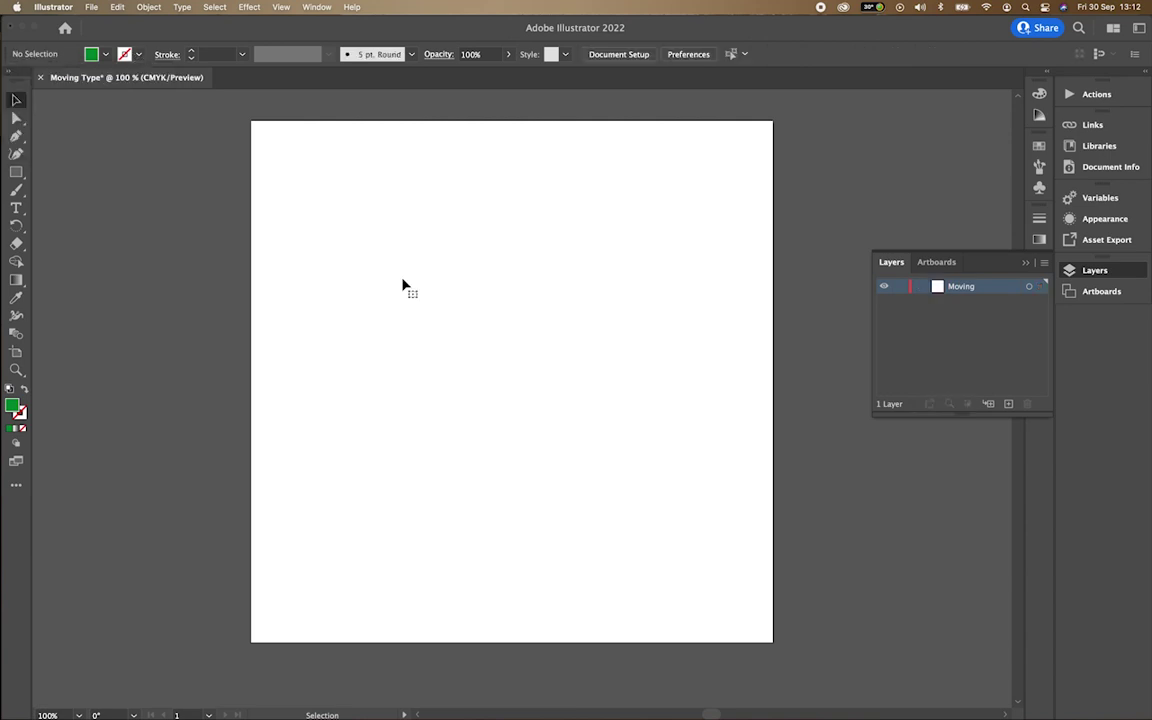
click(17, 174)
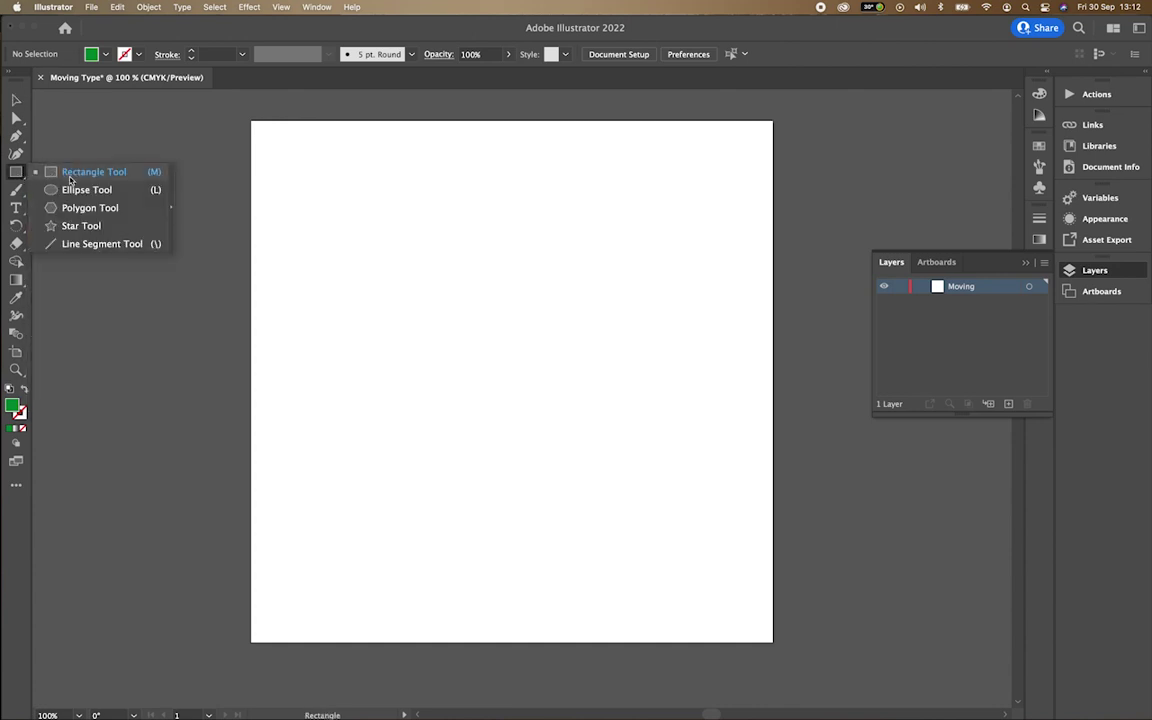
click(90, 227)
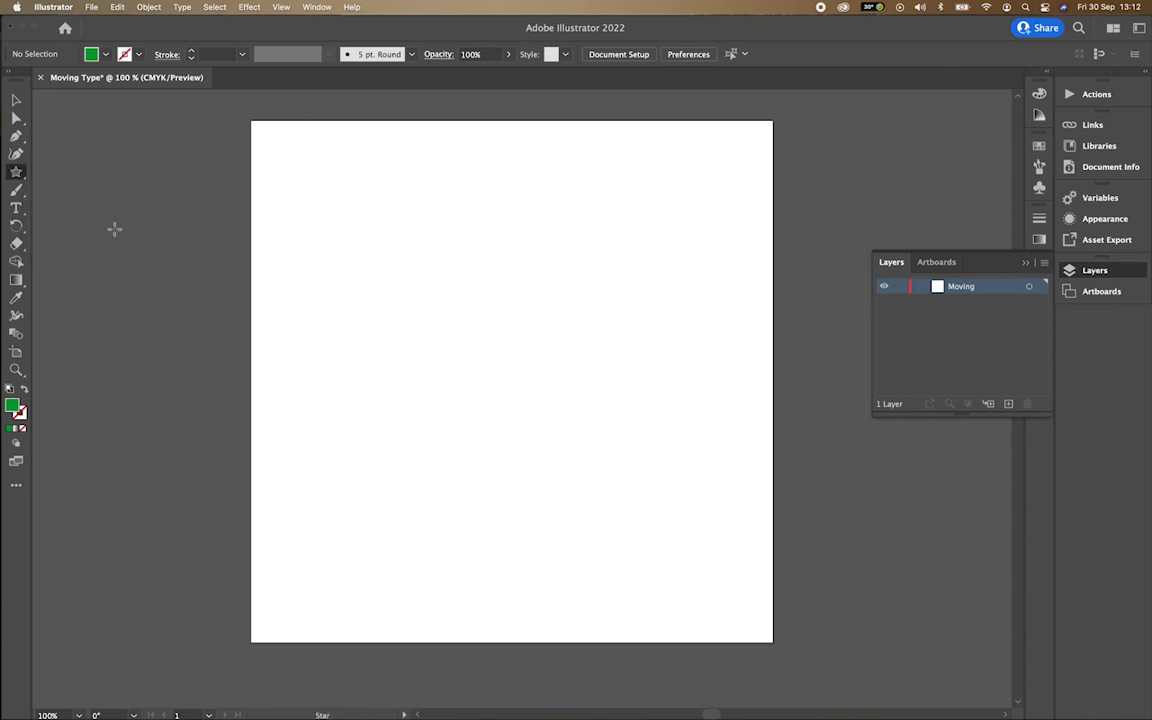
drag(355, 213, 447, 332)
key(Down)
key(Down)
key(Up)
key(Up)
key(Up)
key(Up)
key(Up)
key(Up)
key(Up)
key(Up)
key(Up)
key(Down)
key(Down)
key(Down)
key(Down)
key(Down)
key(Down)
key(Up)
key(Up)
key(Up)
key(Up)
key(Up)
key(Up)
key(Up)
key(Up)
key(Up)
key(Up)
key(Up)
key(Up)
key(Up)
key(Down)
key(Down)
key(Down)
key(Down)
key(Down)
key(Down)
key(Down)
key(Down)
key(Down)
key(Down)
key(Down)
key(Down)
key(Down)
key(Down)
key(Down)
key(Down)
key(Down)
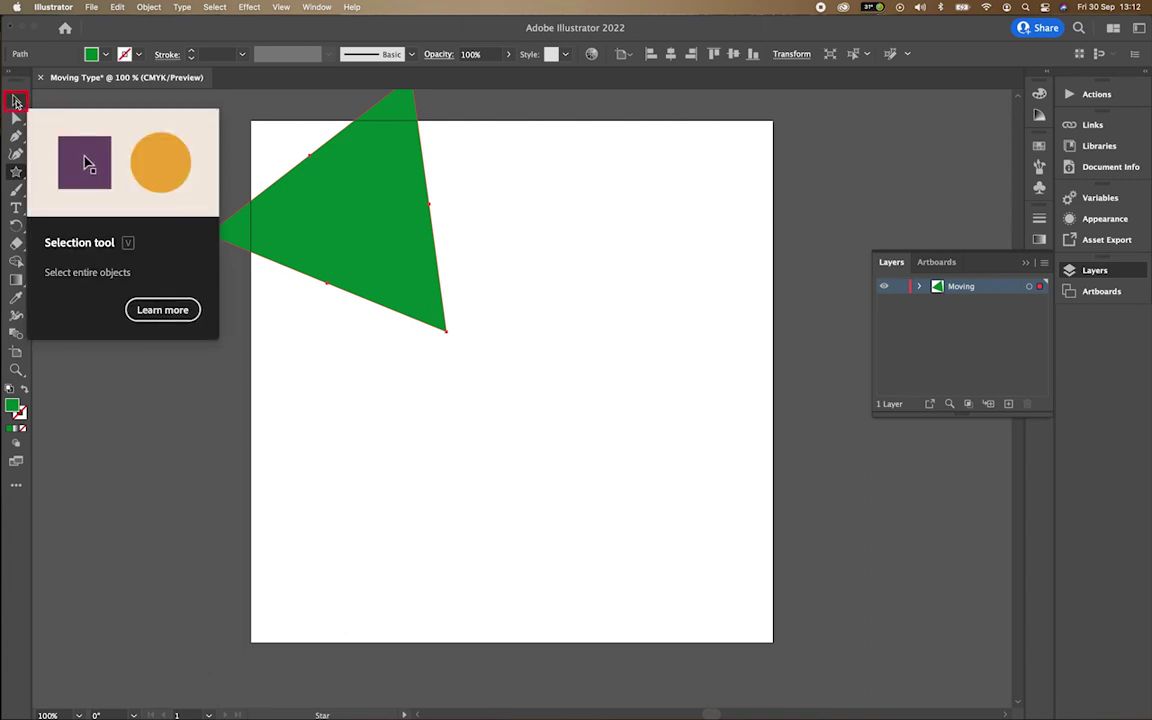
- Drag the green triangle onto the artboard toward its centre
click(17, 101)
click(357, 216)
drag(363, 239, 475, 322)
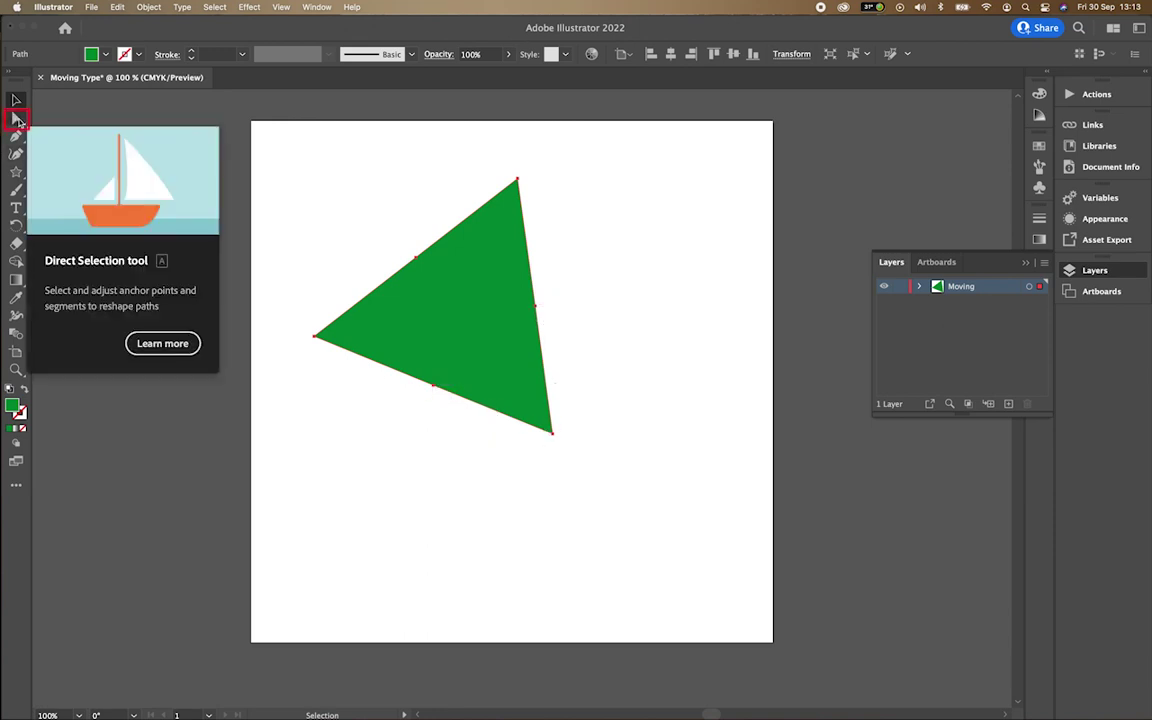
- Drag the triangle's top anchor to the right and a right-edge anchor down and right
key(a)
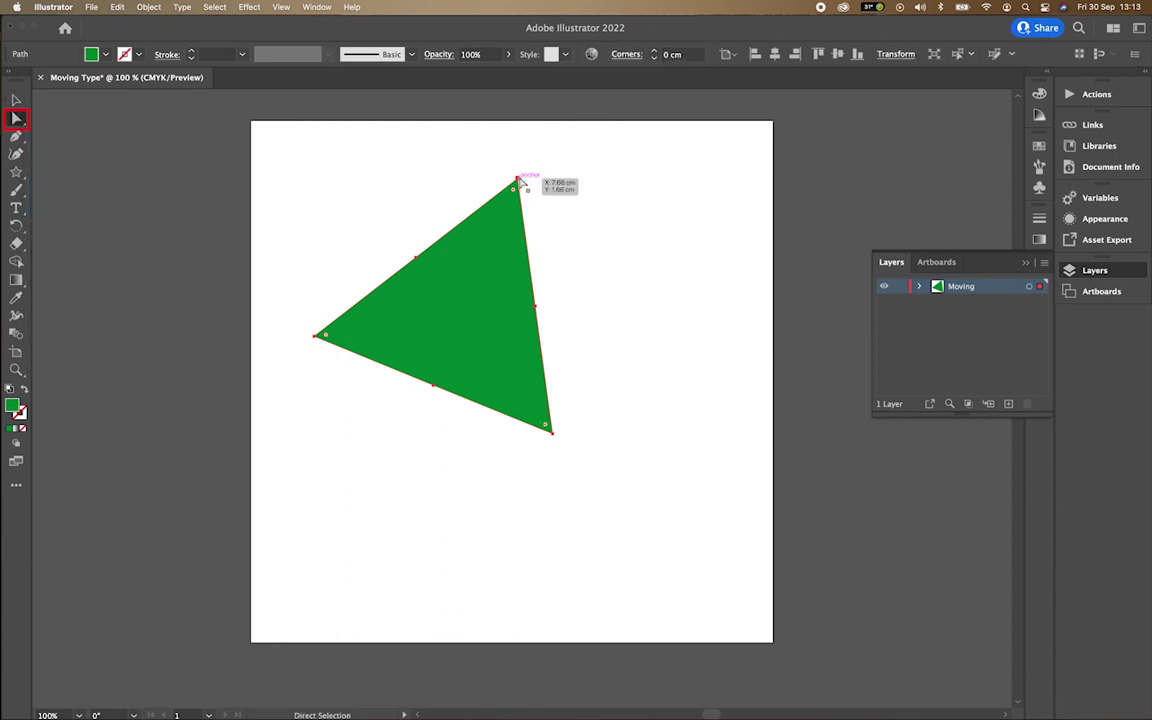
click(518, 180)
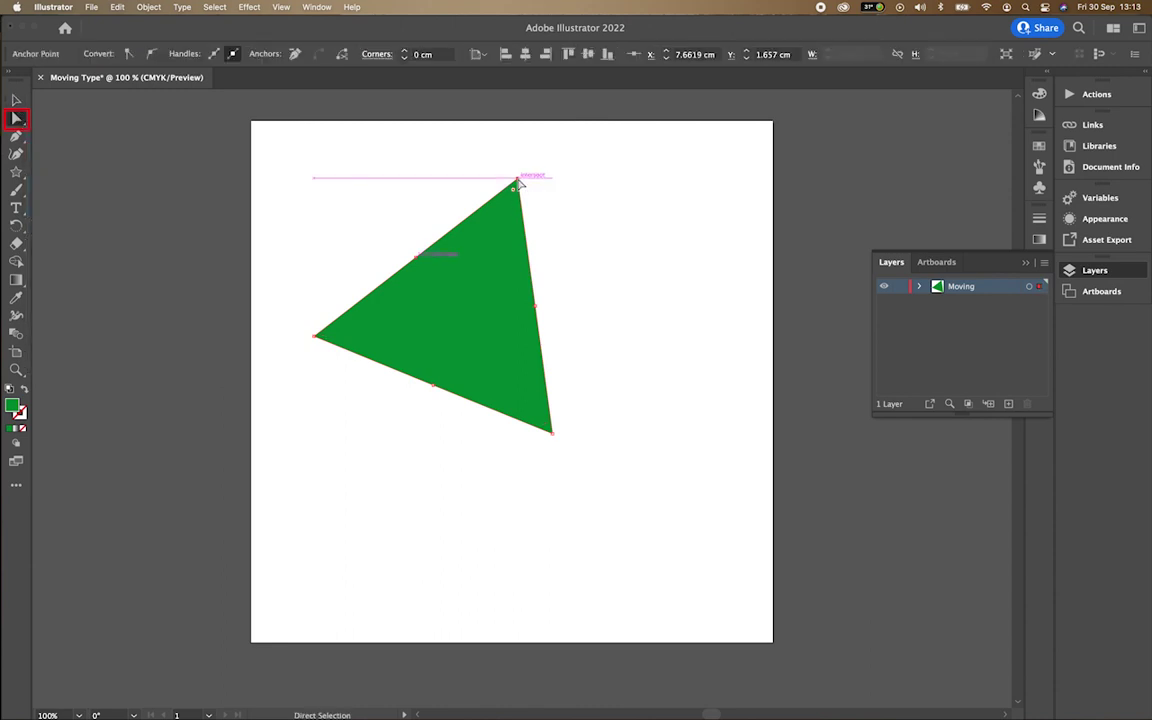
drag(518, 181, 658, 255)
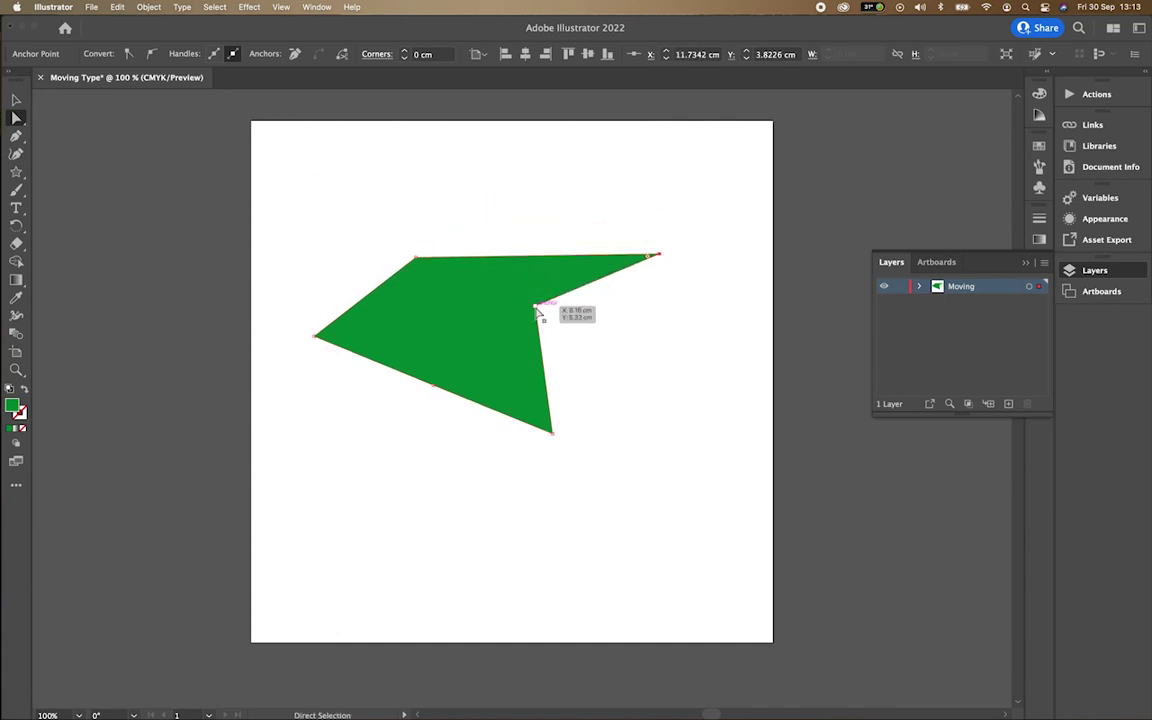
drag(536, 308, 703, 436)
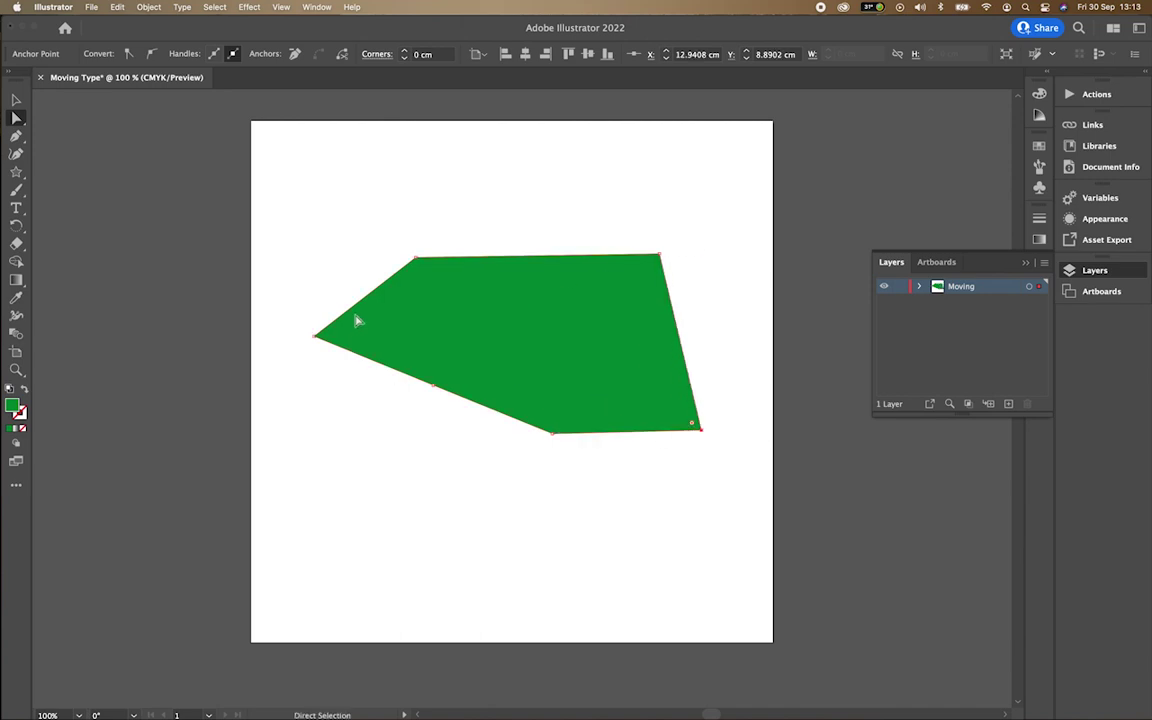
- Delete the top-right and bottom-right corner anchors and add new anchors along the top and right edges
click(16, 137)
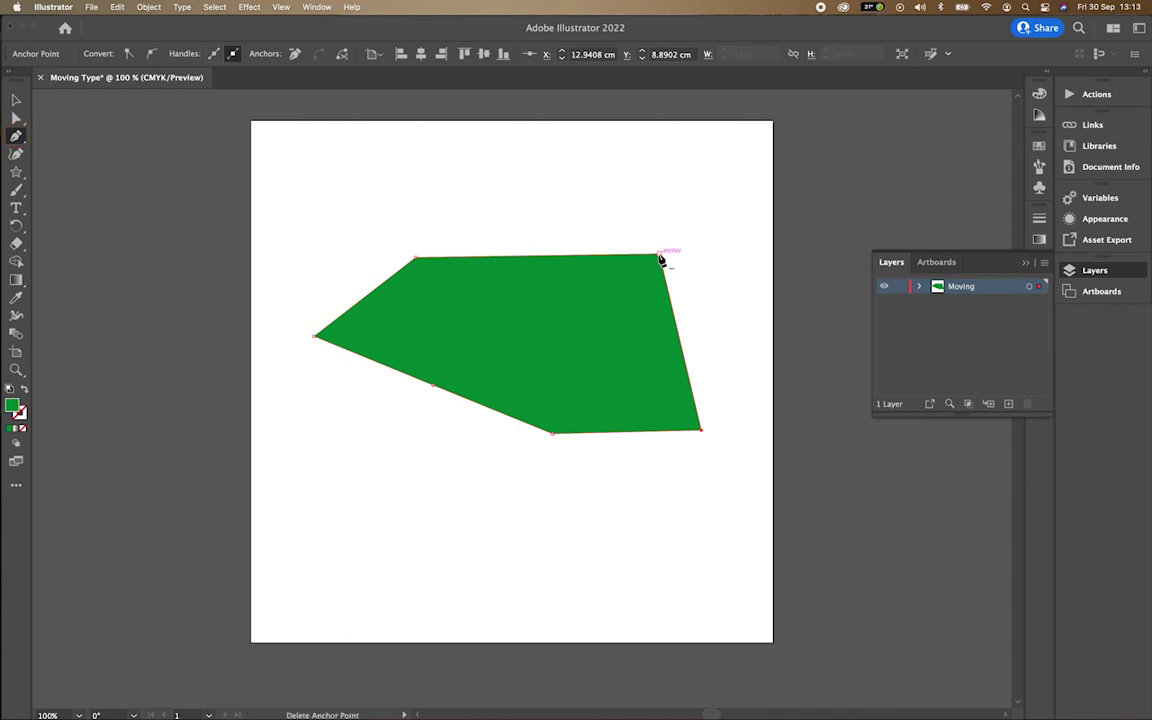
key(minus)
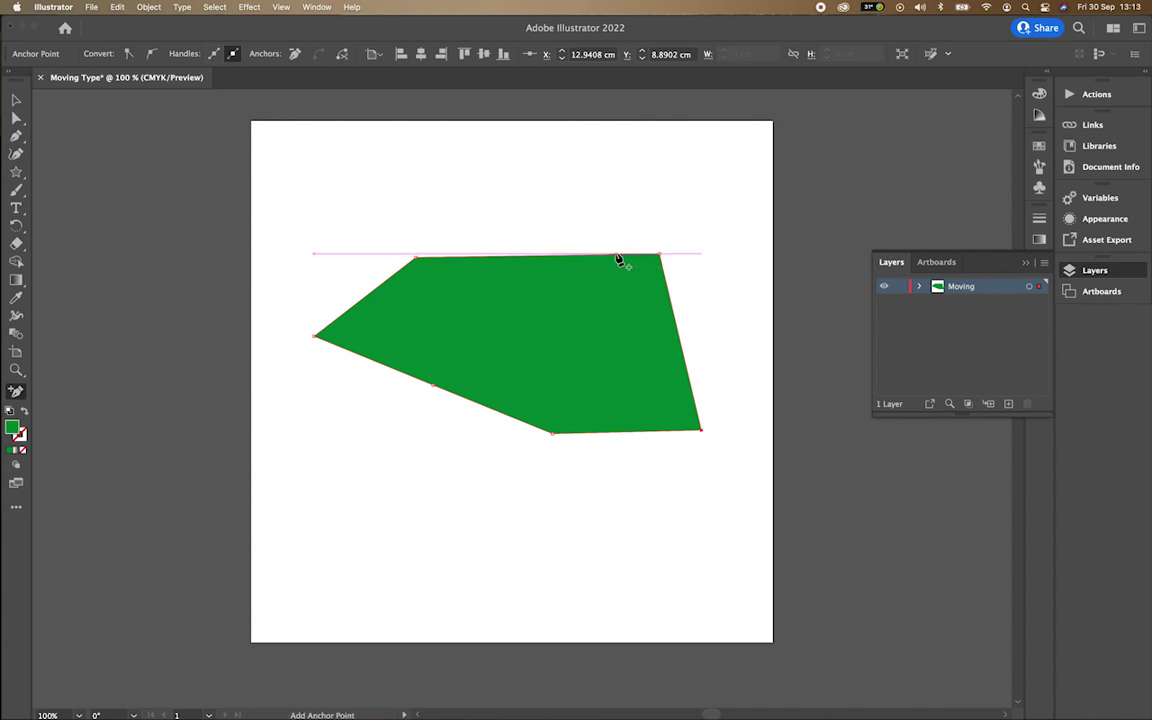
click(616, 255)
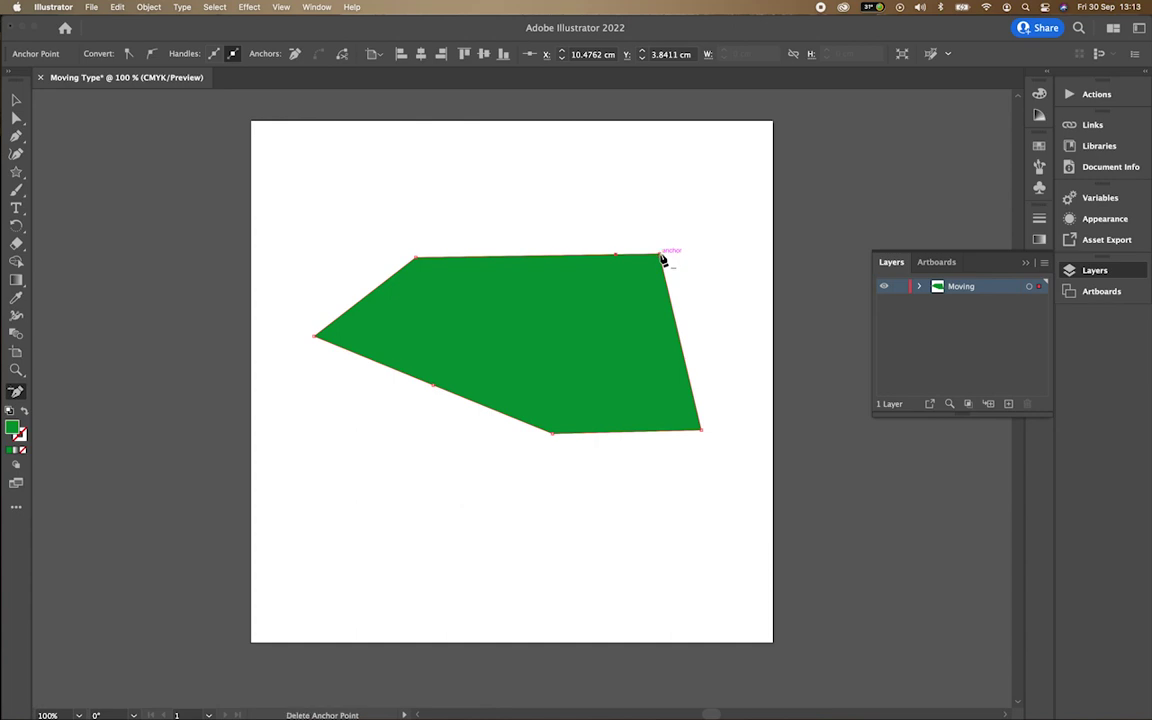
click(662, 258)
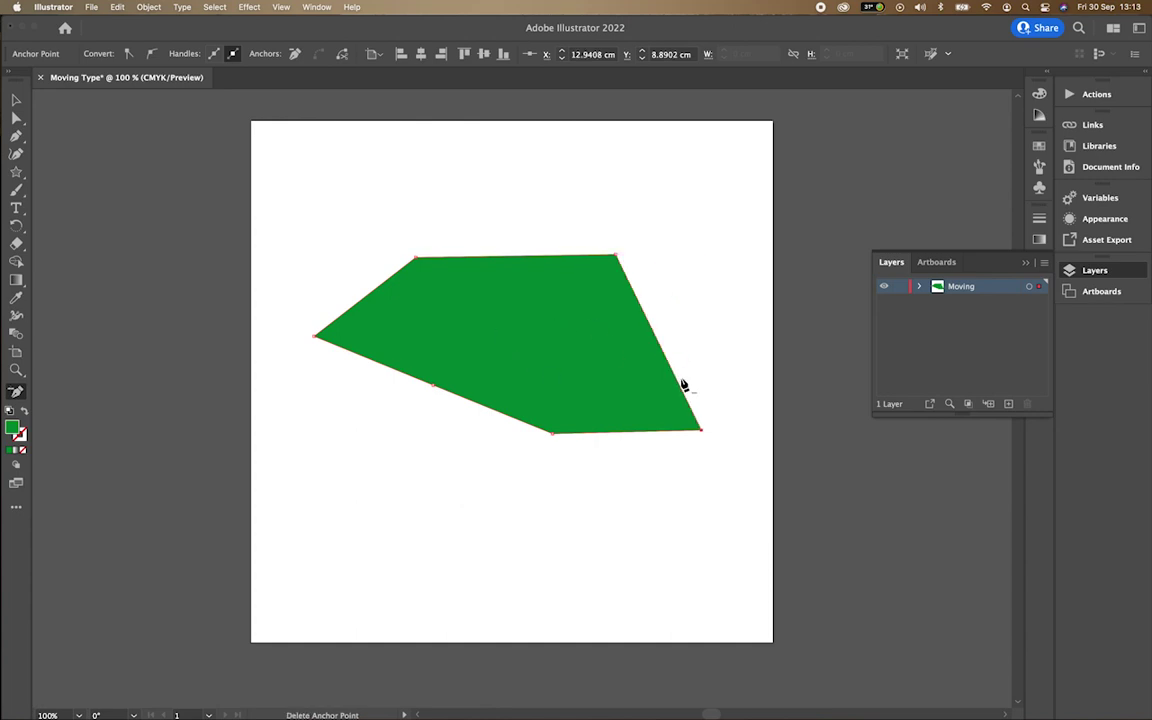
click(703, 432)
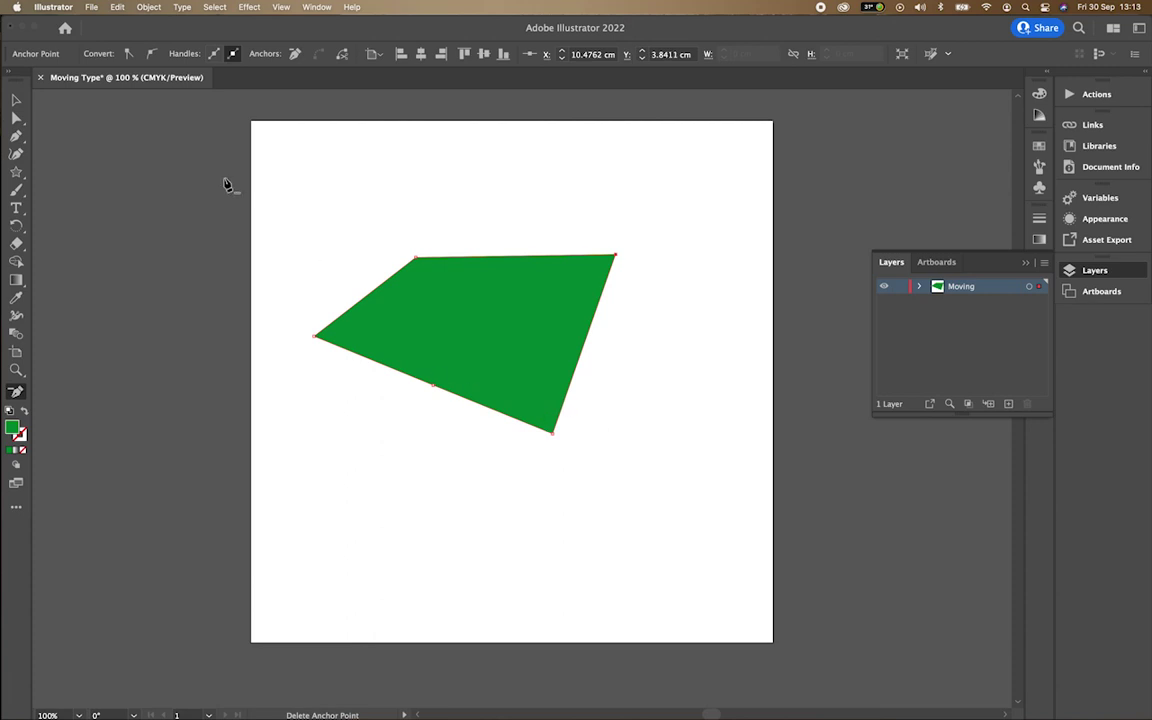
click(583, 349)
click(596, 313)
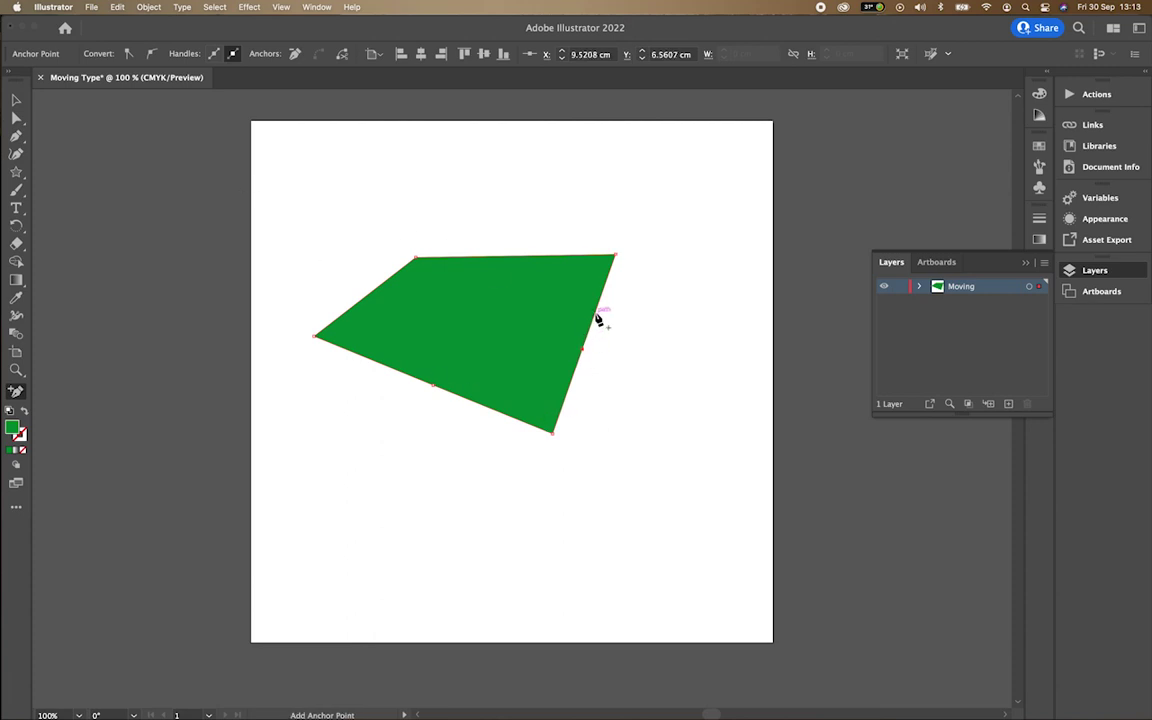
click(552, 256)
click(16, 118)
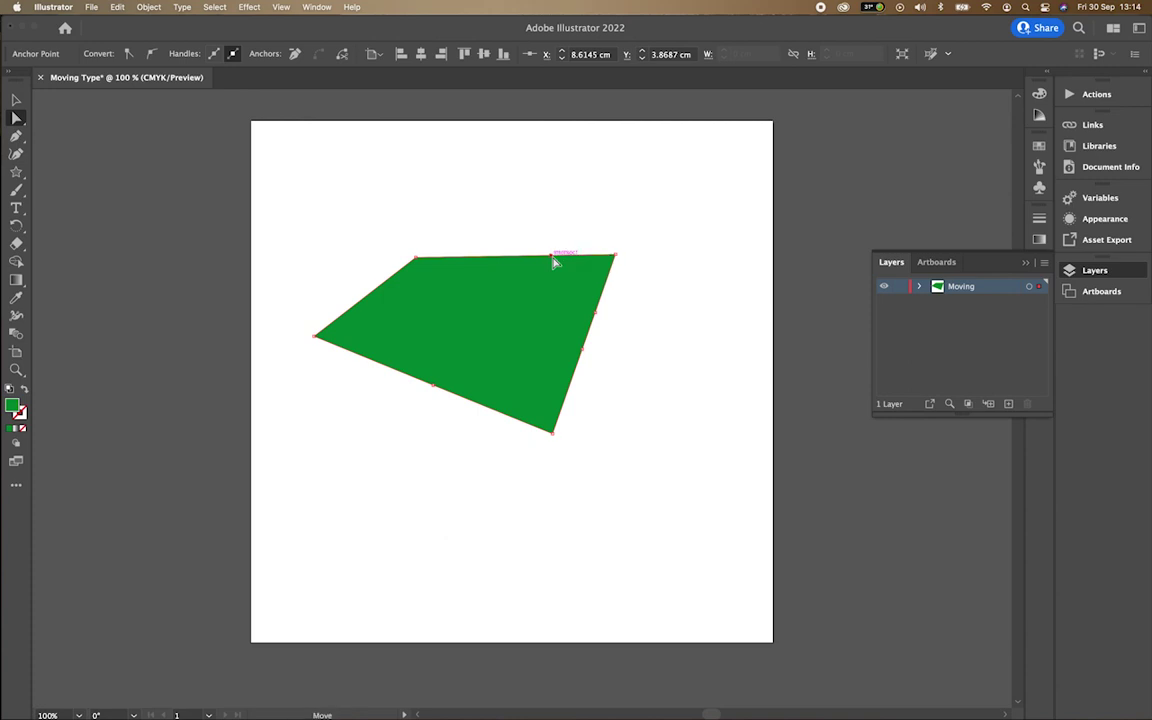
- Raise the new top-edge anchor and lasso-select the anchors near the top-right corner
drag(553, 258, 594, 206)
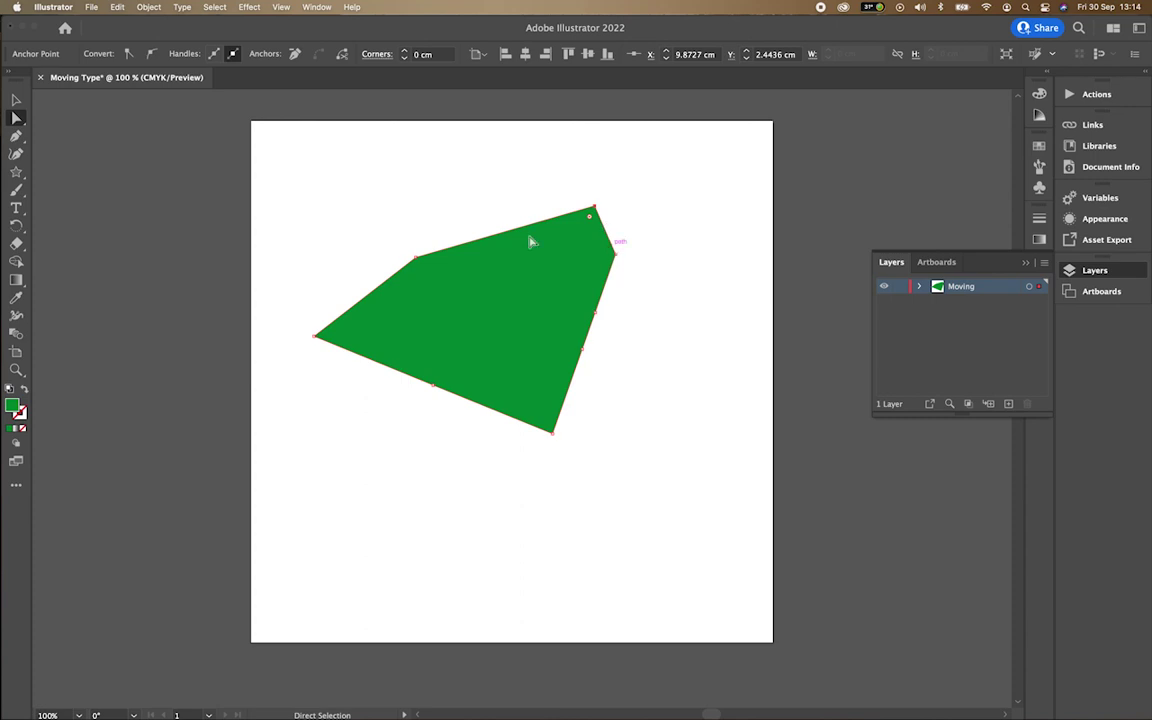
click(21, 121)
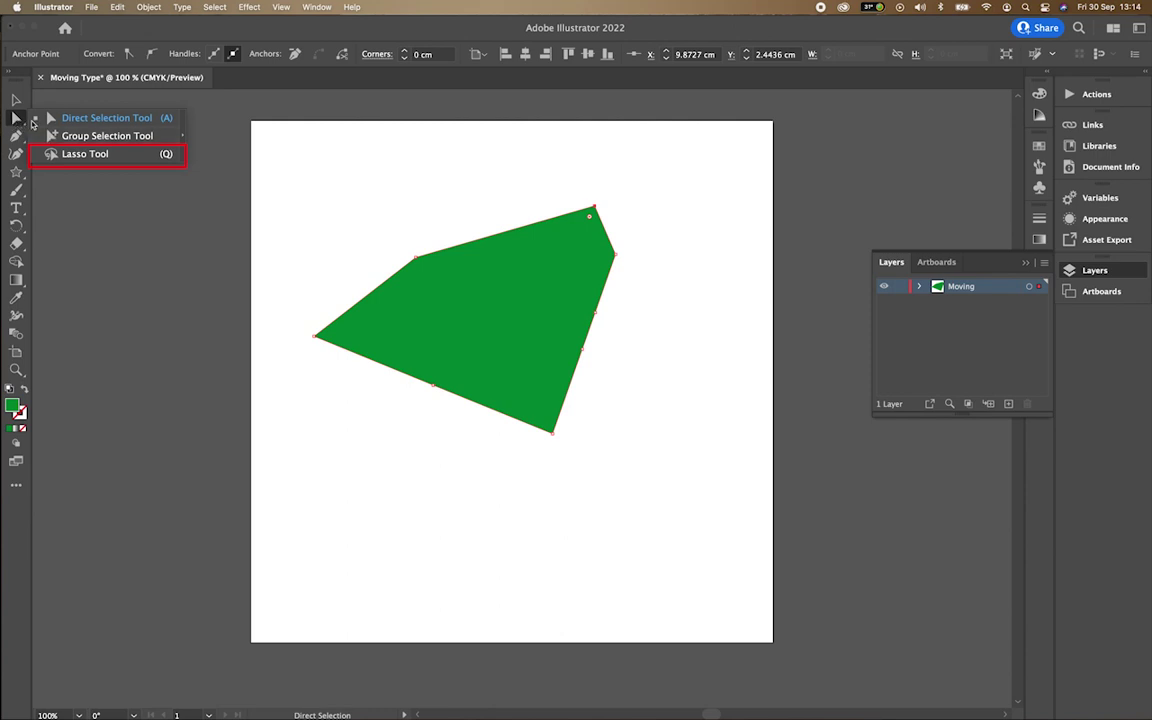
click(88, 152)
mouse_move(565, 188)
mouse_down()
mouse_move(571, 290)
mouse_move(605, 325)
mouse_move(677, 325)
mouse_move(677, 290)
mouse_move(620, 182)
mouse_move(566, 195)
mouse_up()
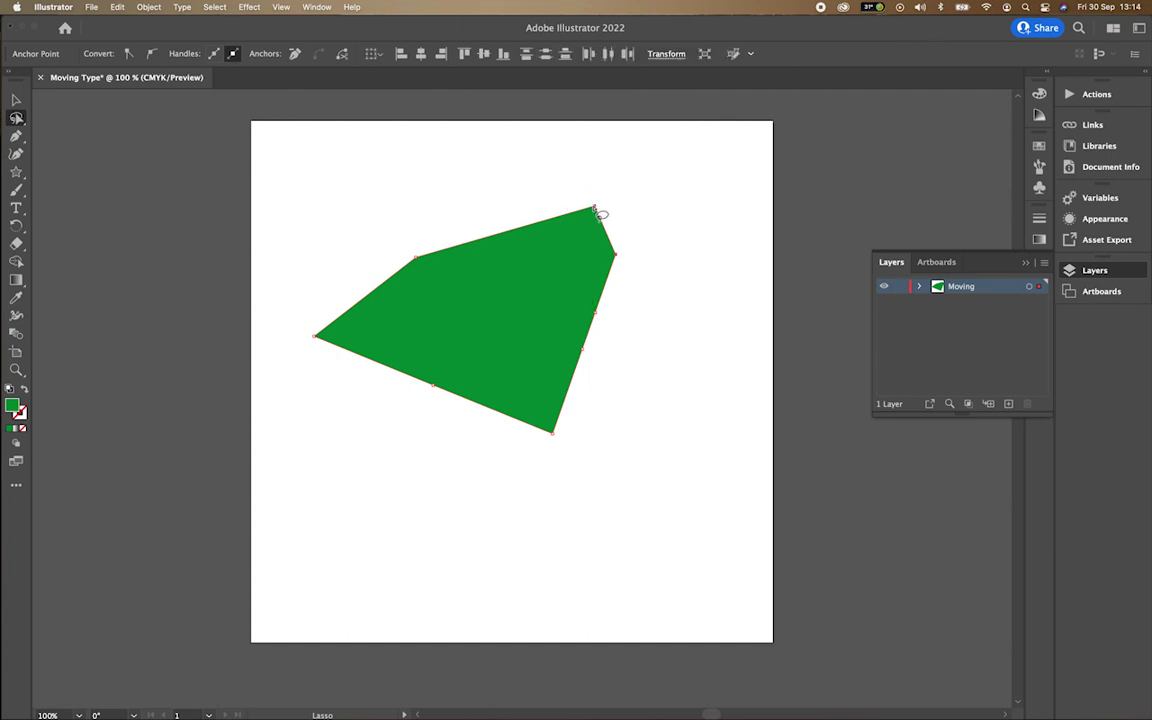
drag(16, 118, 31, 108)
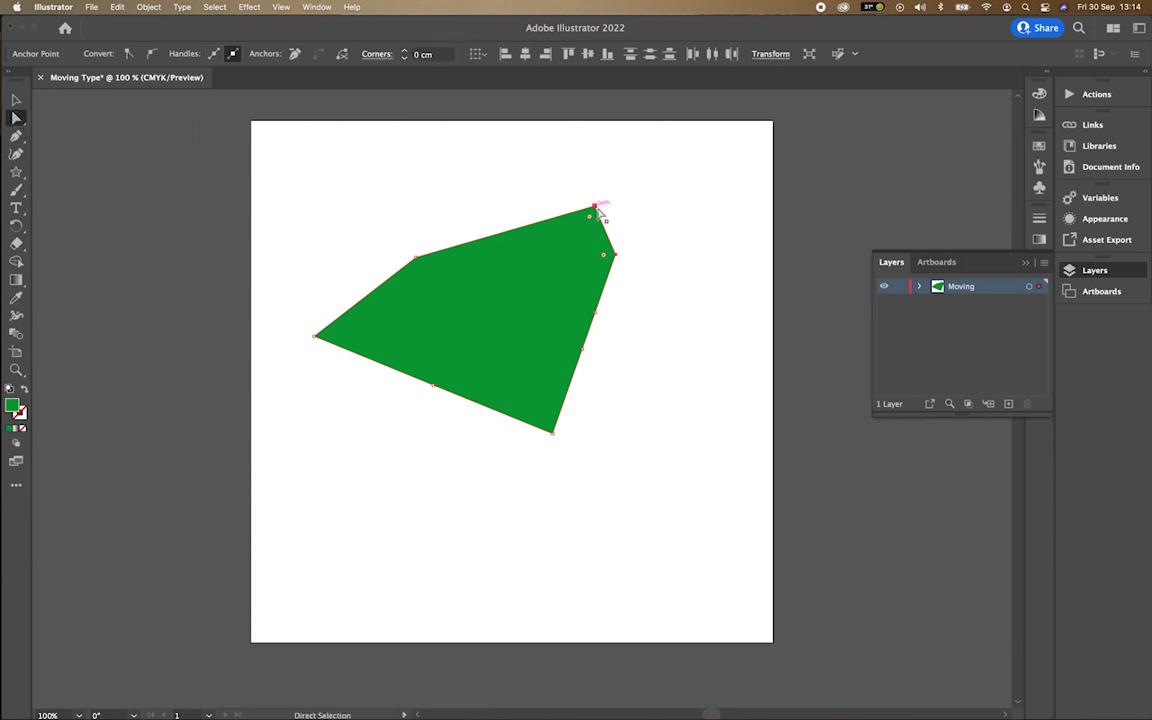